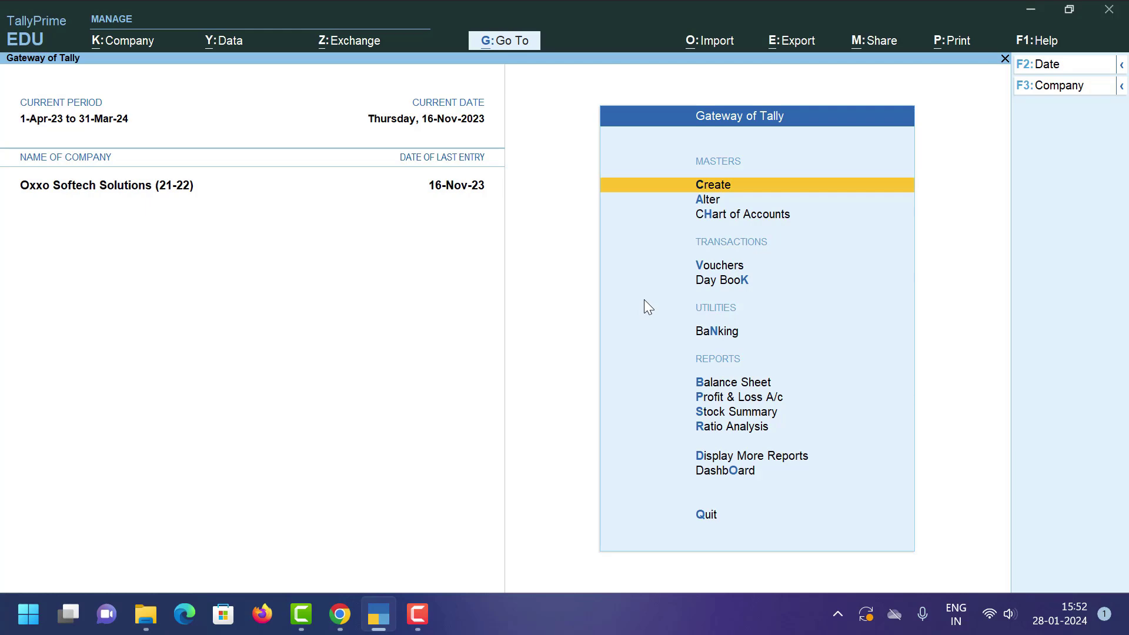
Open the Statistics report and set its period to start on 1-4-2021, keeping the end date
key(d)
key(s)
key(s)
key(F2)
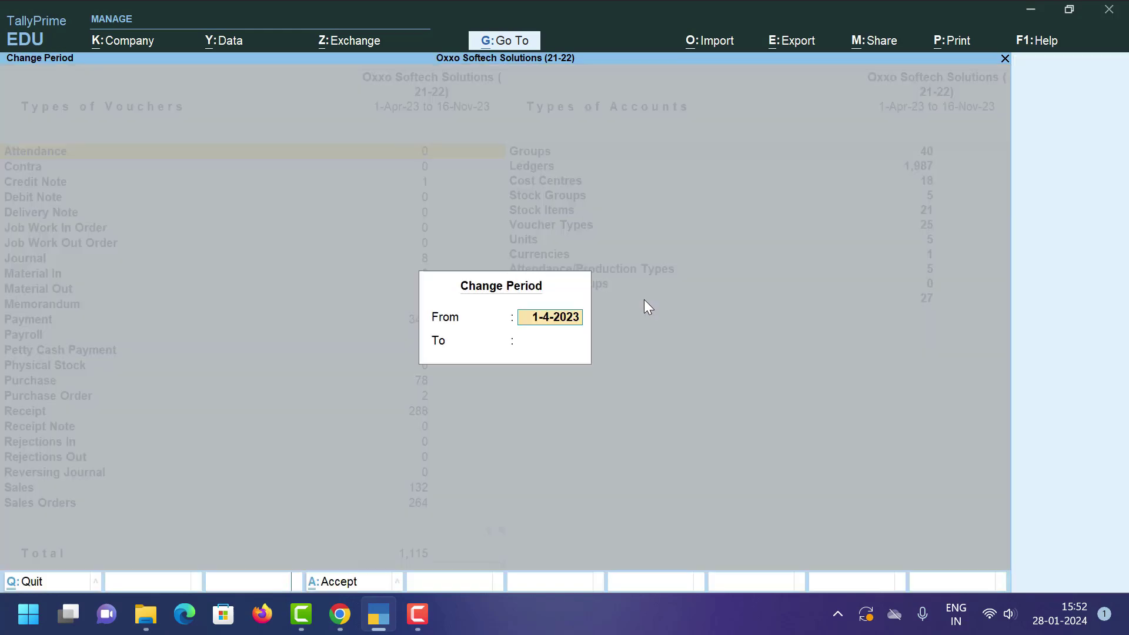
text(1.4.2021)
key(Return)
key(Return)
Examine the voucher counts by type, especially the Sales row, and leave the Statistics report
key(Down)
key(Down)
key(Down)
key(Down)
key(Down)
key(Down)
key(Down)
key(Down)
key(Down)
key(Down)
key(Down)
key(Down)
key(Down)
key(Down)
key(Down)
key(Down)
key(Down)
key(Down)
key(Down)
key(Down)
key(Down)
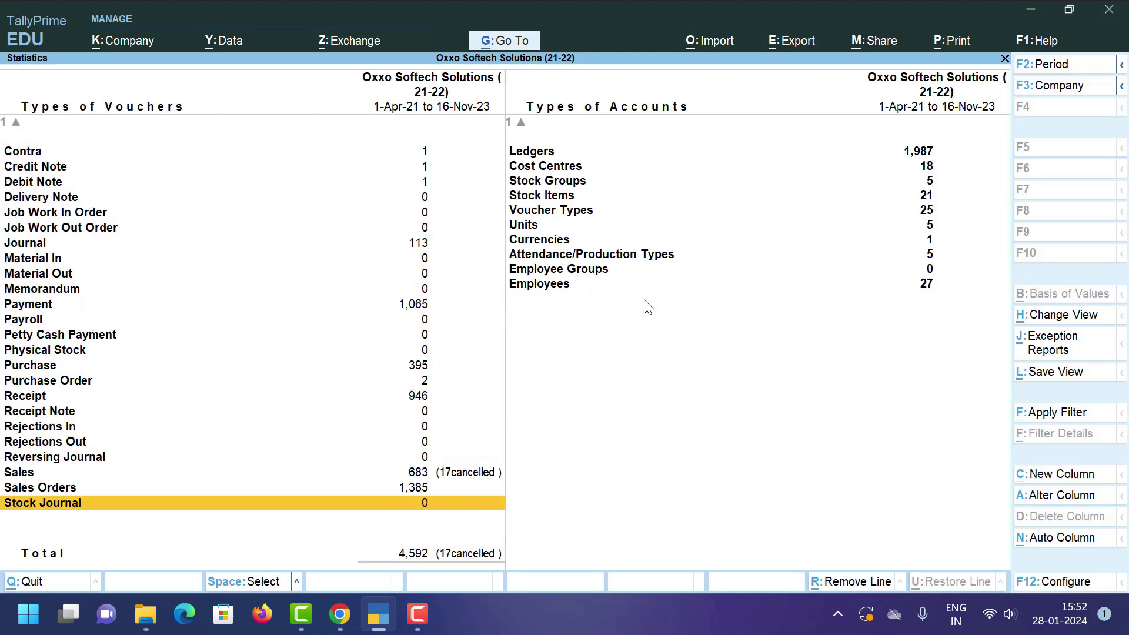
key(Up)
key(Up)
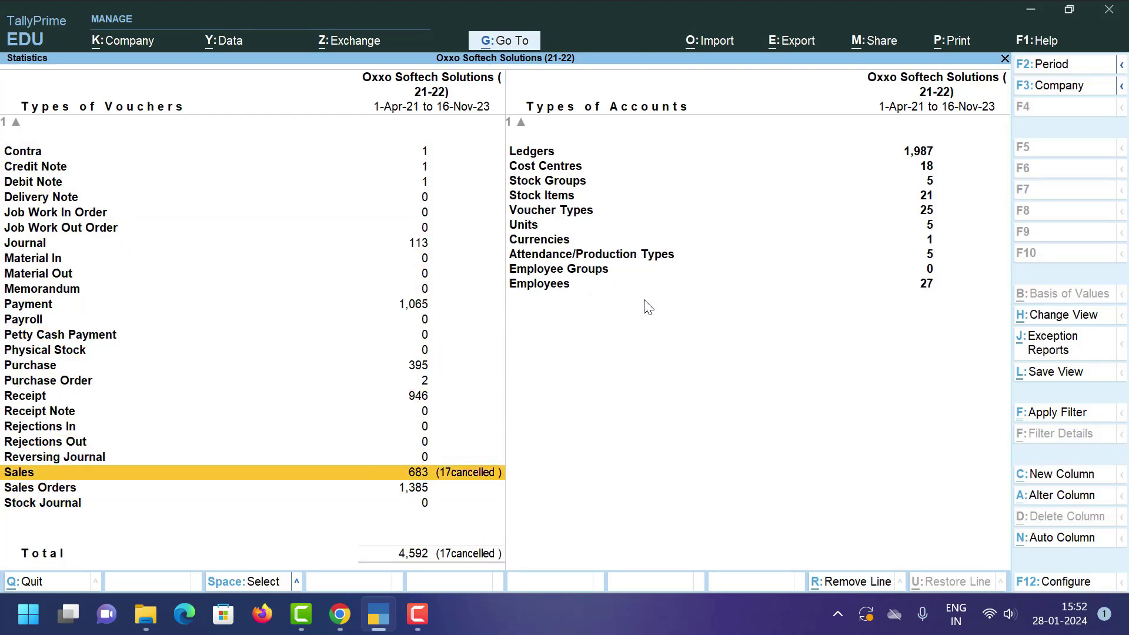
key(Escape)
key(Escape)
key(Escape)
key(Escape)
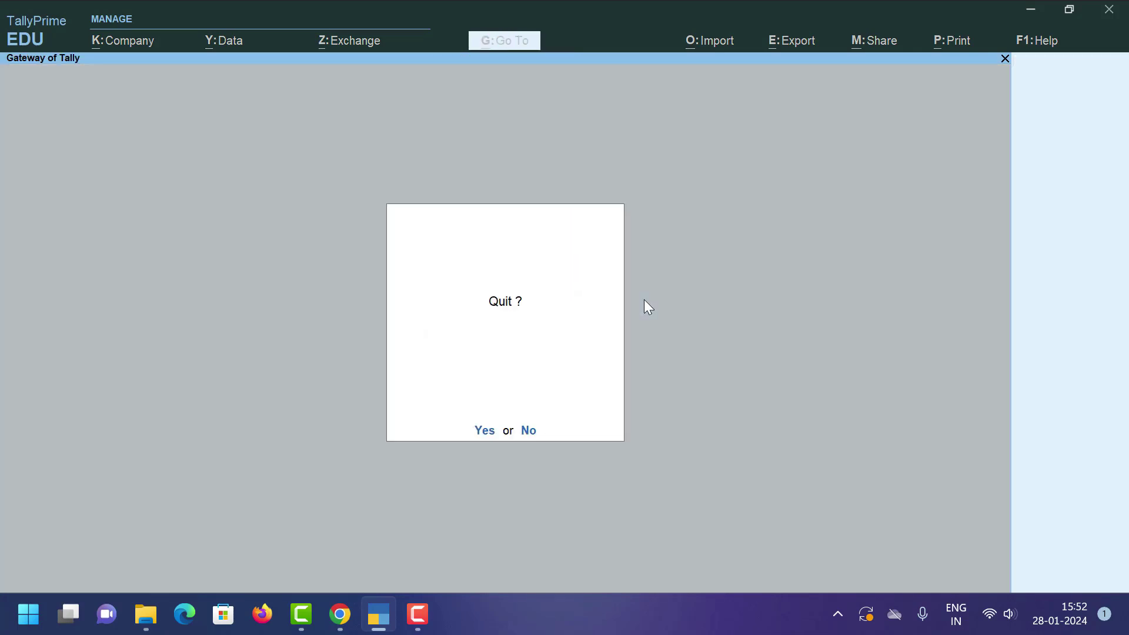
key(Escape)
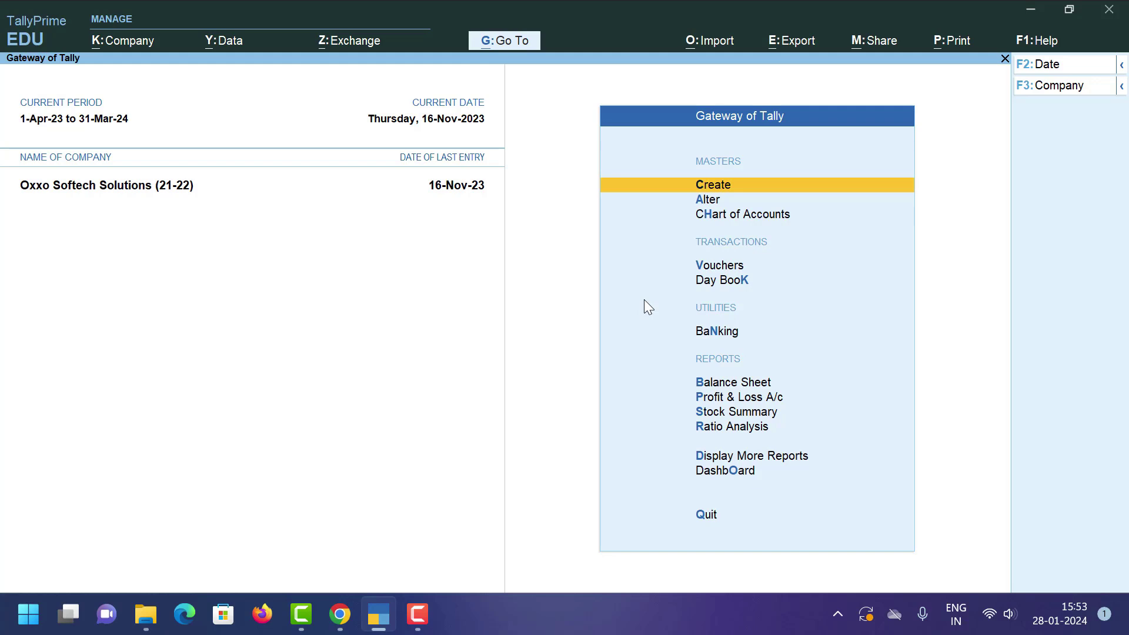
Open the Other State Sales ledger for alteration
key(Down)
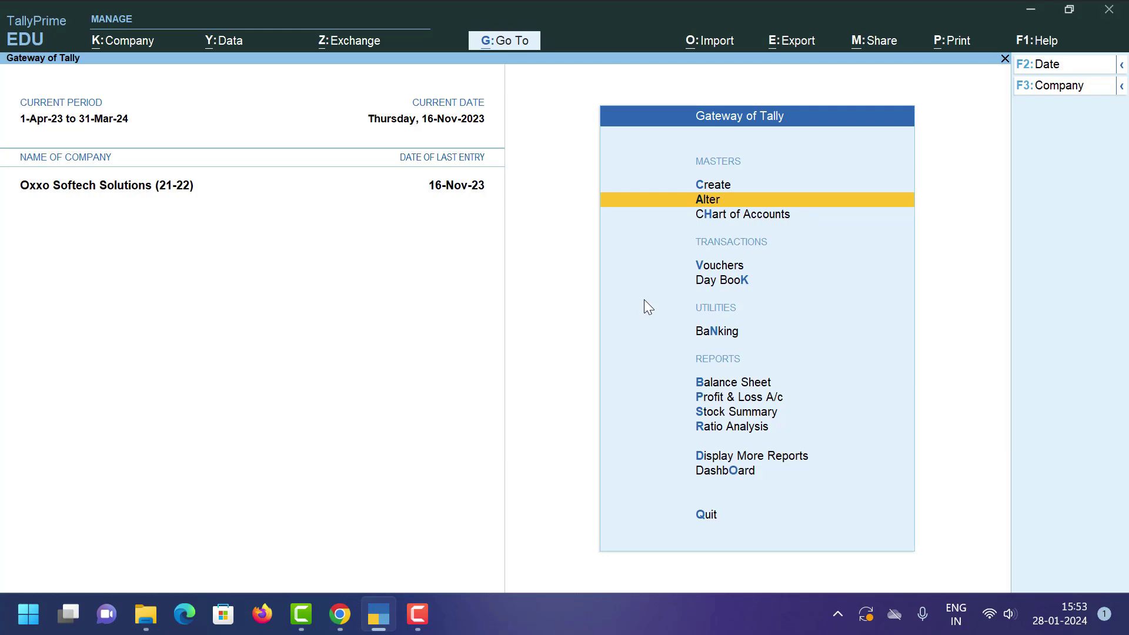
key(Up)
key(Down)
key(Return)
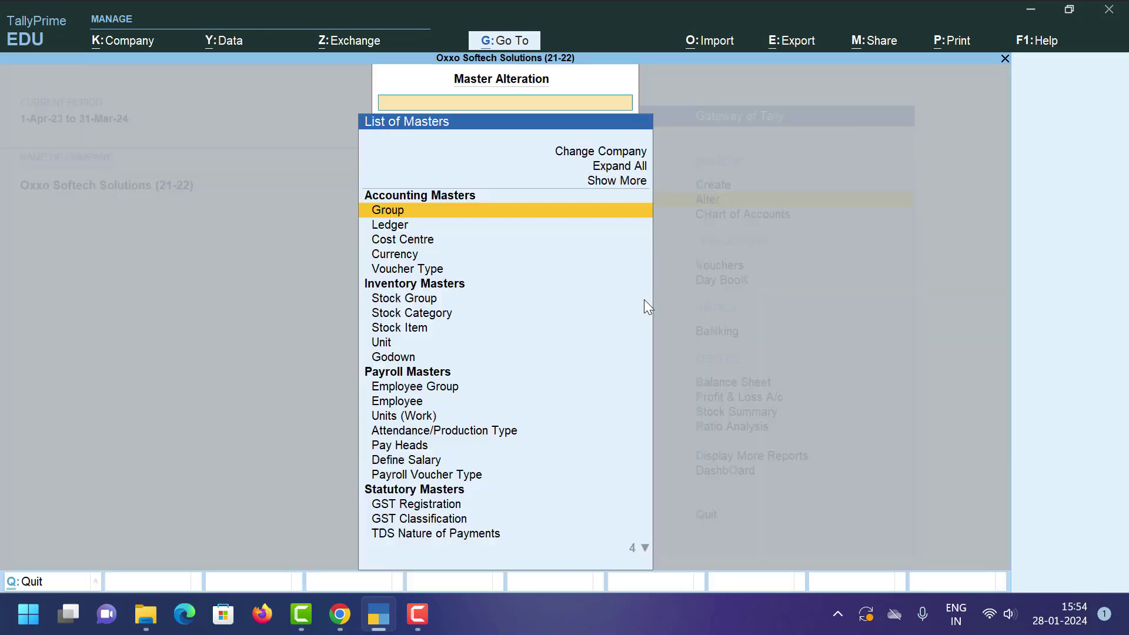
key(Down)
key(Return)
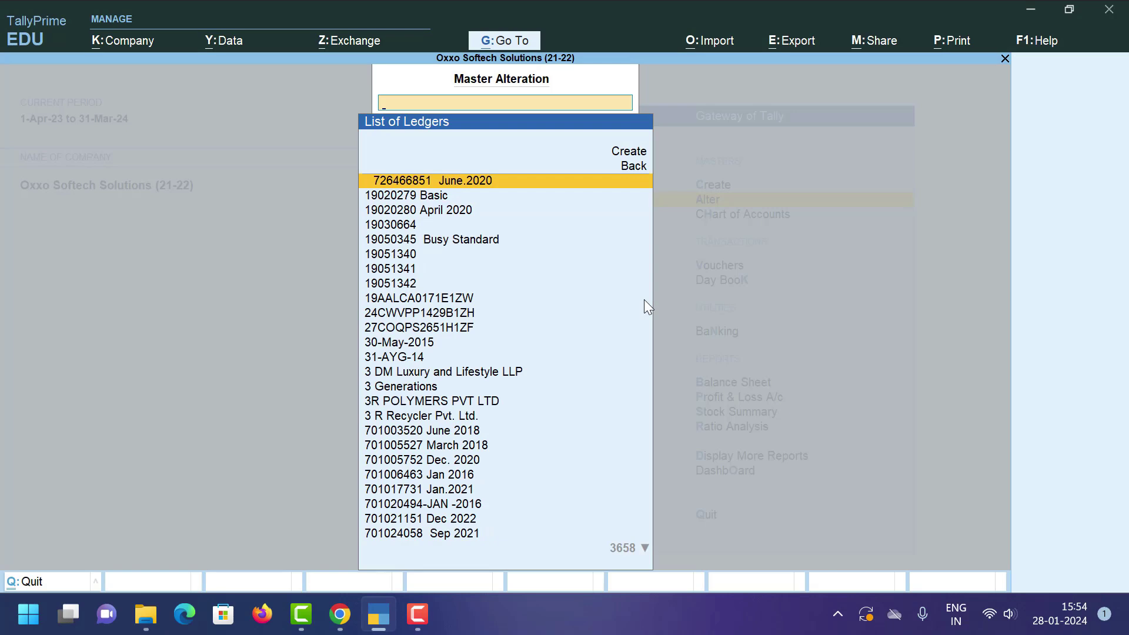
text(Others)
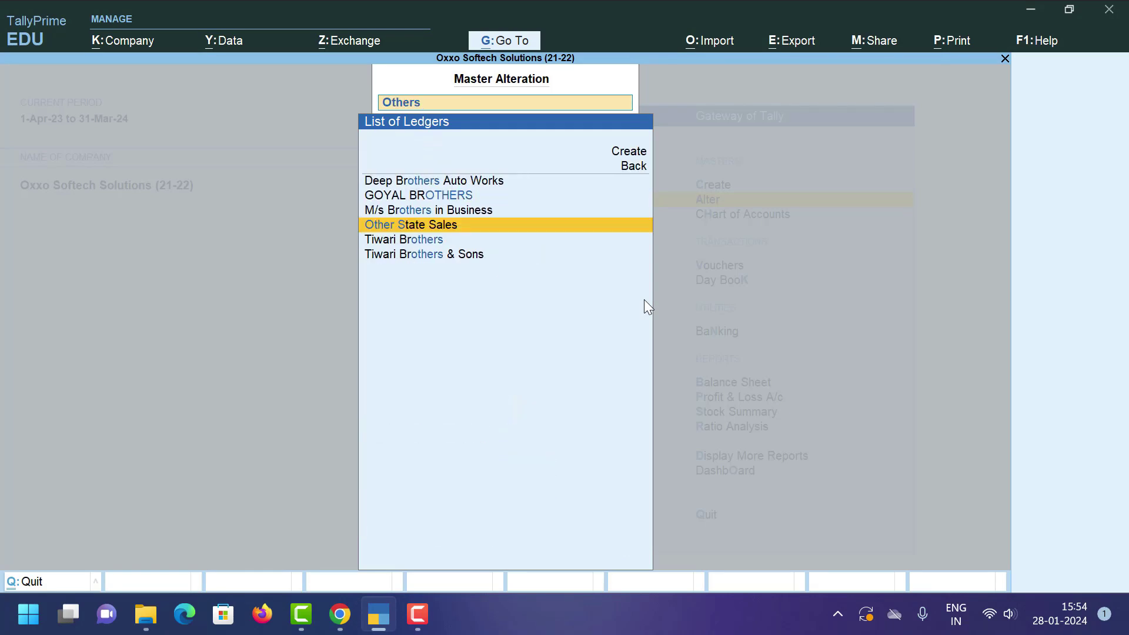
key(Return)
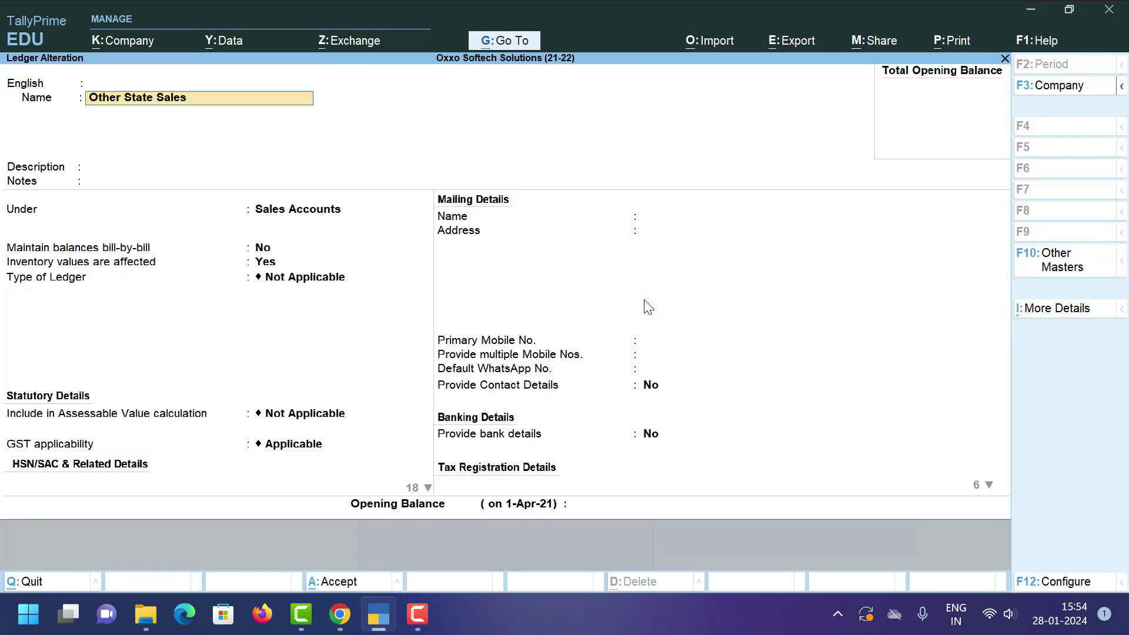
Set the Other State Sales ledger's HSN/SAC details to Specify Details Here with HSN/SAC code 789654
key(Return)
key(Return)
key(Return)
key(Return)
key(Return)
key(Return)
key(Return)
key(Return)
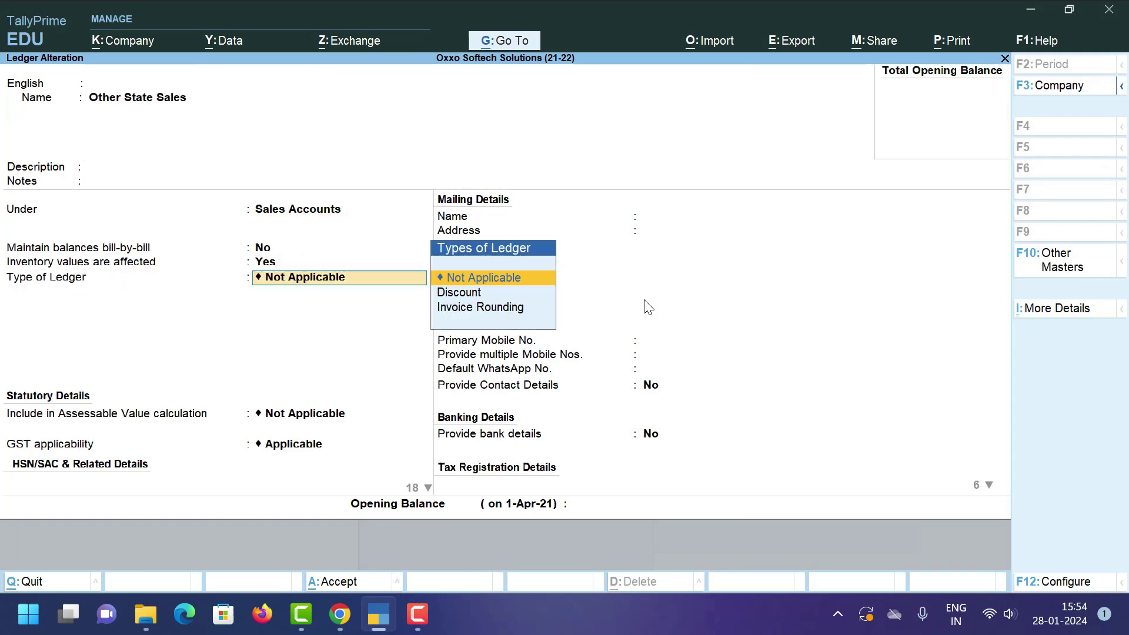
key(Return)
key(Return)
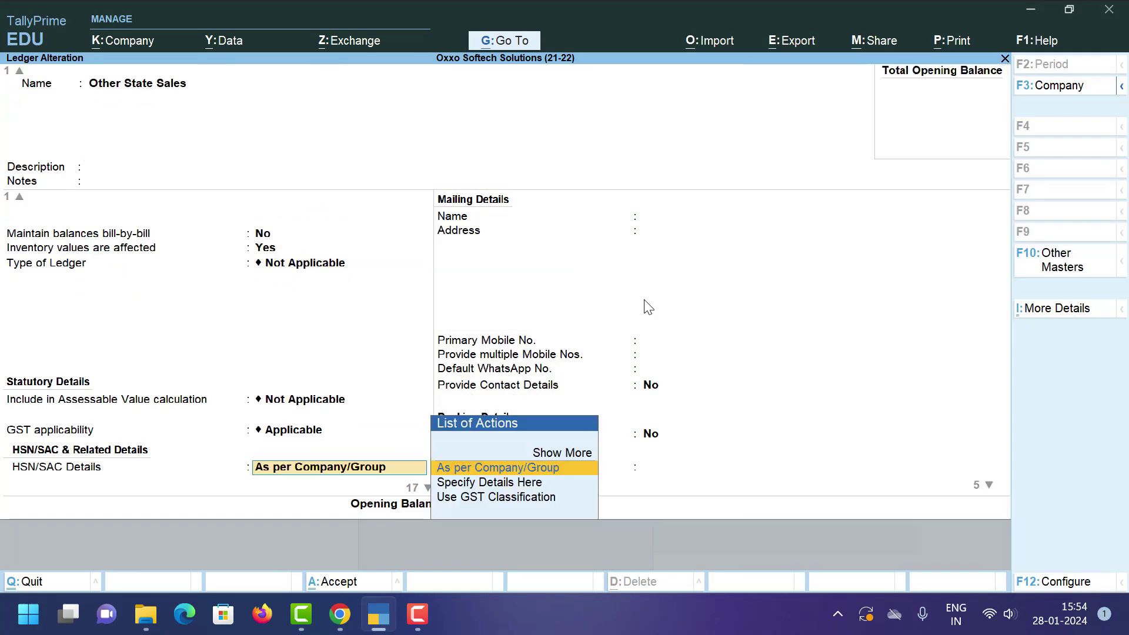
key(Return)
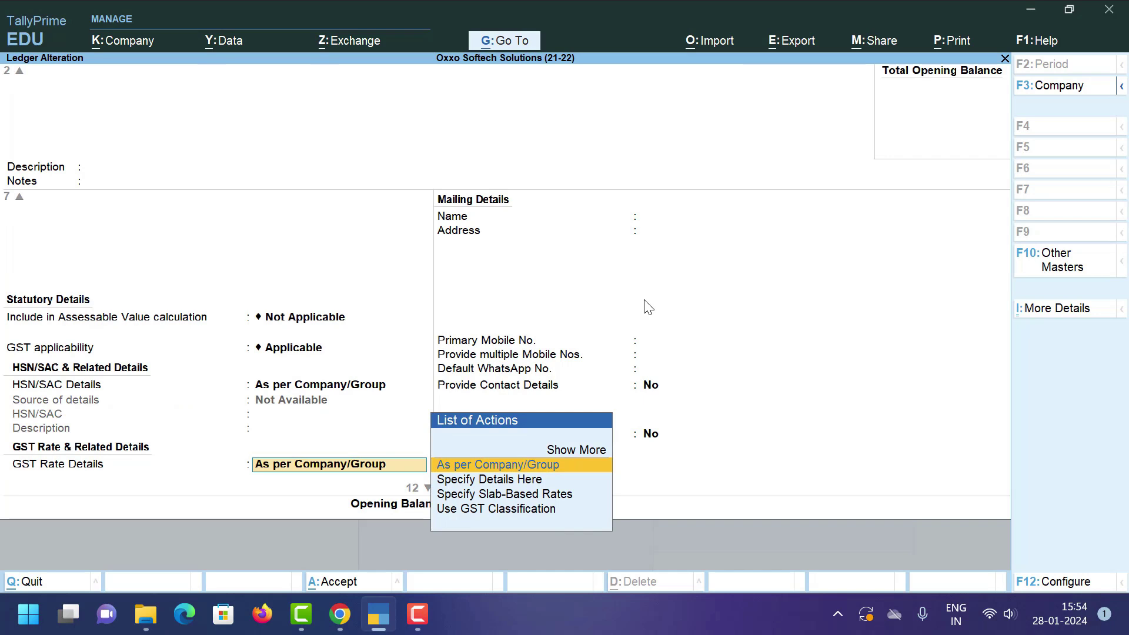
key(BackSpace)
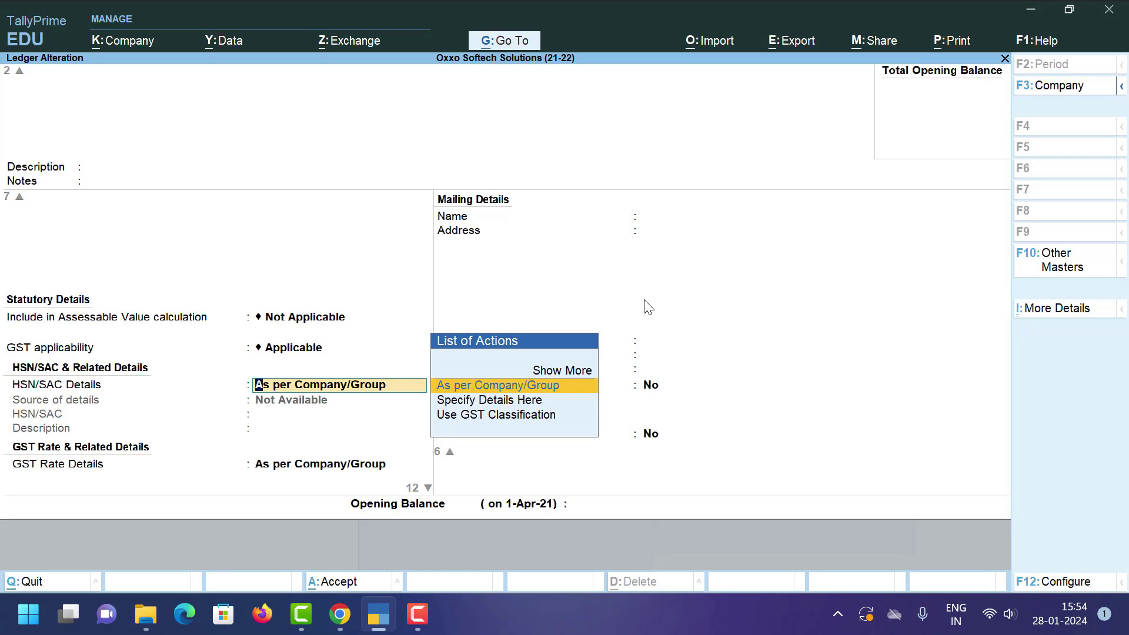
key(Down)
key(Return)
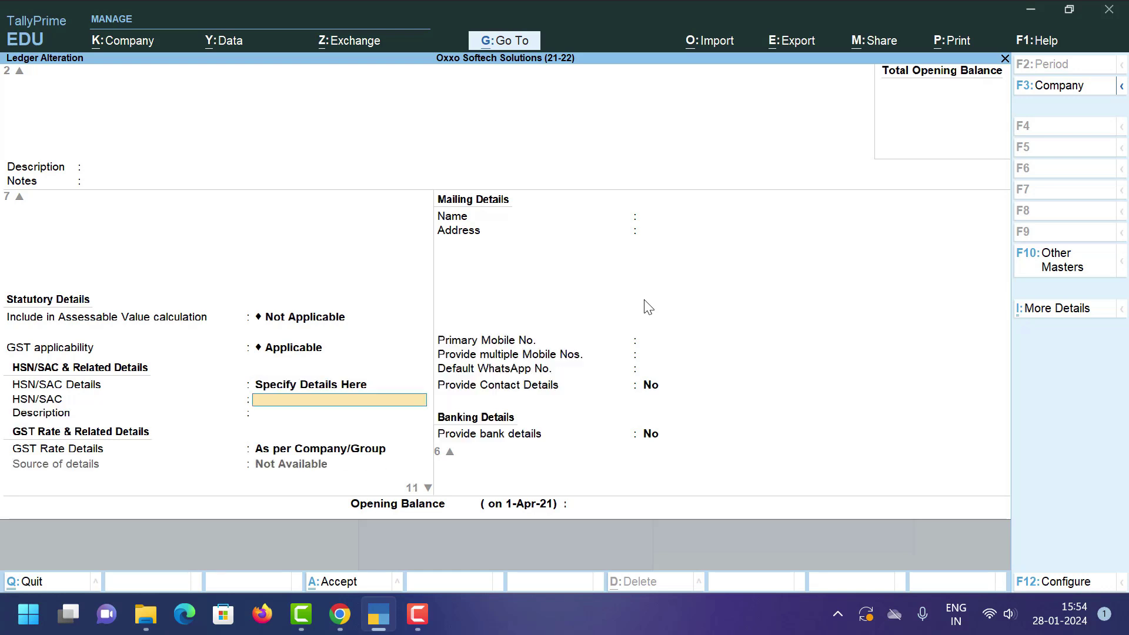
text(789654)
key(Return)
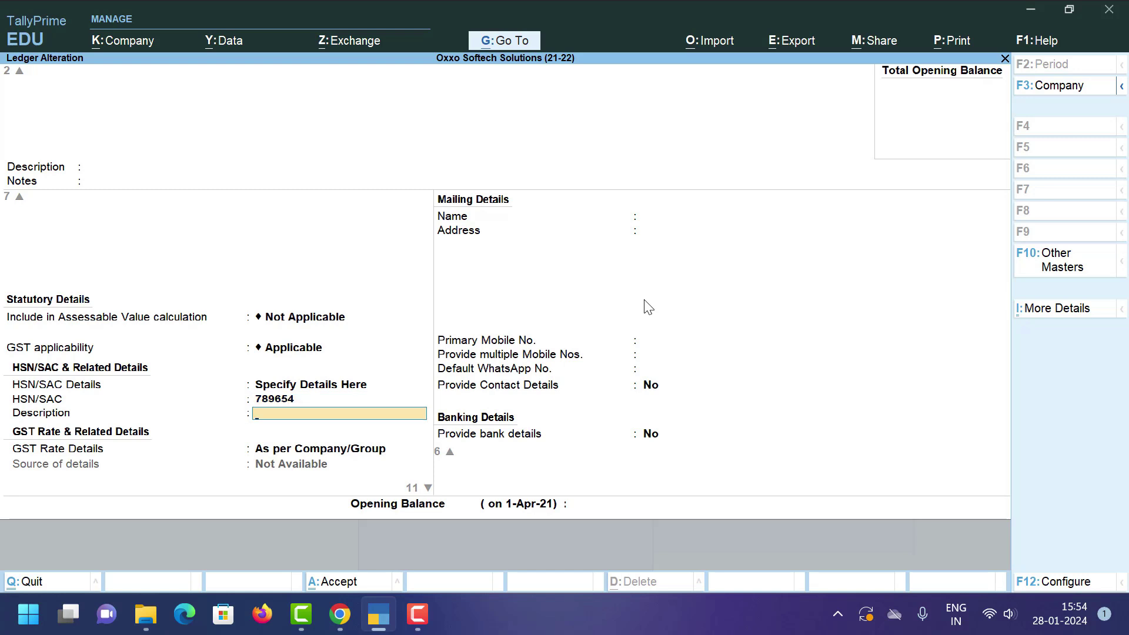
Keep the ledger's GST rate details as per company/group and save it with Accept Master & Update GST Status of Vouchers
key(Return)
key(Down)
key(Up)
key(Return)
key(Return)
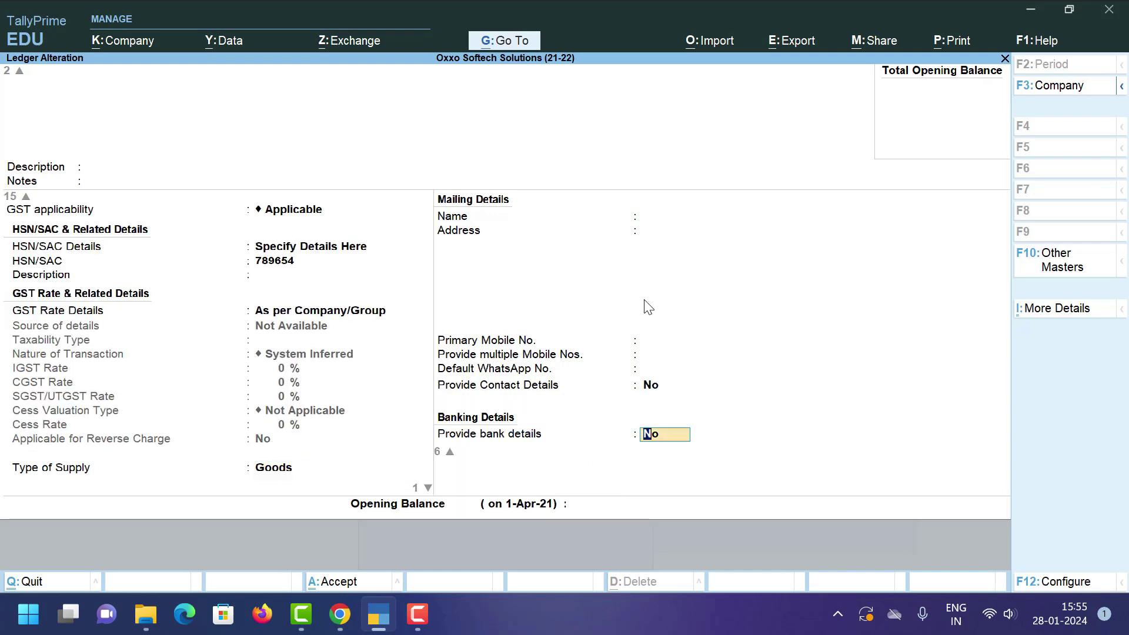
key(Return)
key(Return)
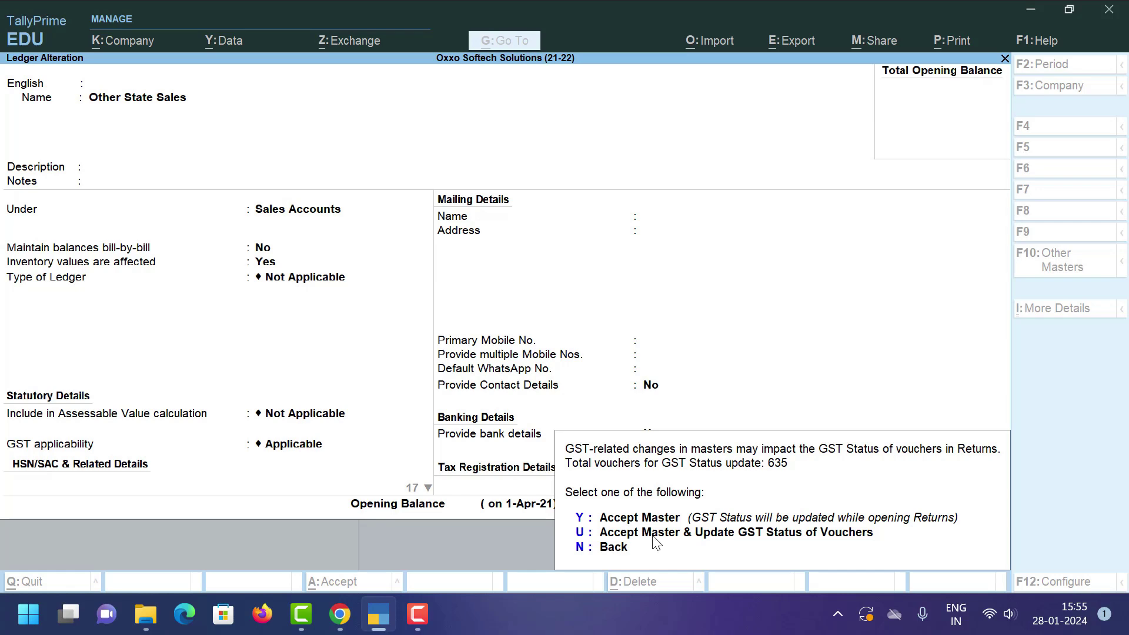
click(751, 537)
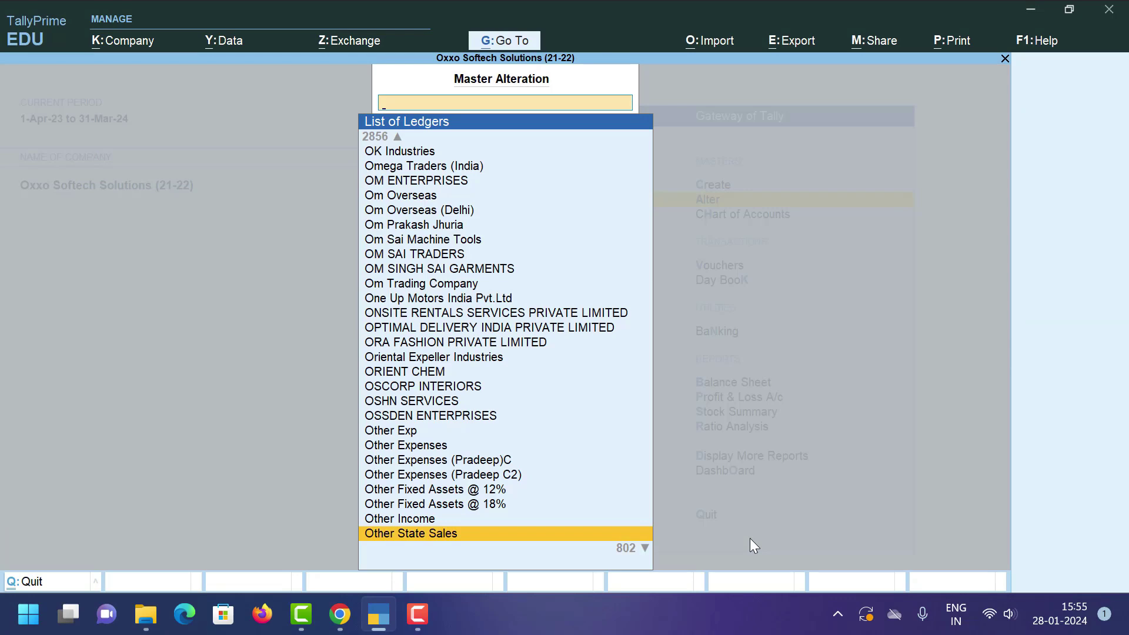
key(Escape)
key(Escape)
Search the list of reports for "Gst" and open a GST return report
click(525, 41)
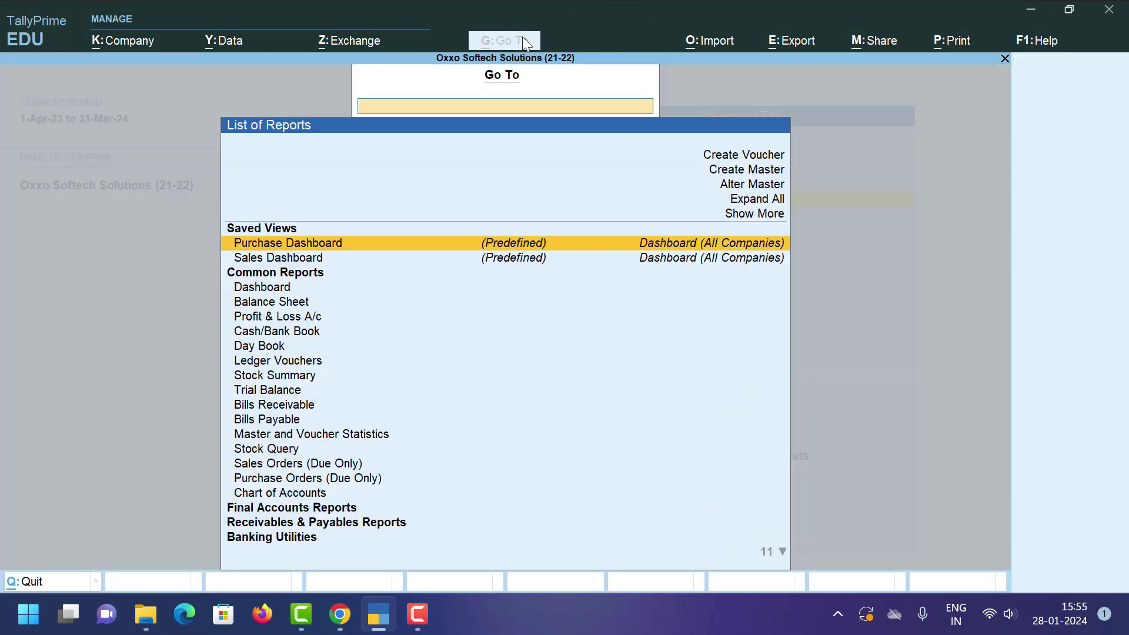
text(Gst)
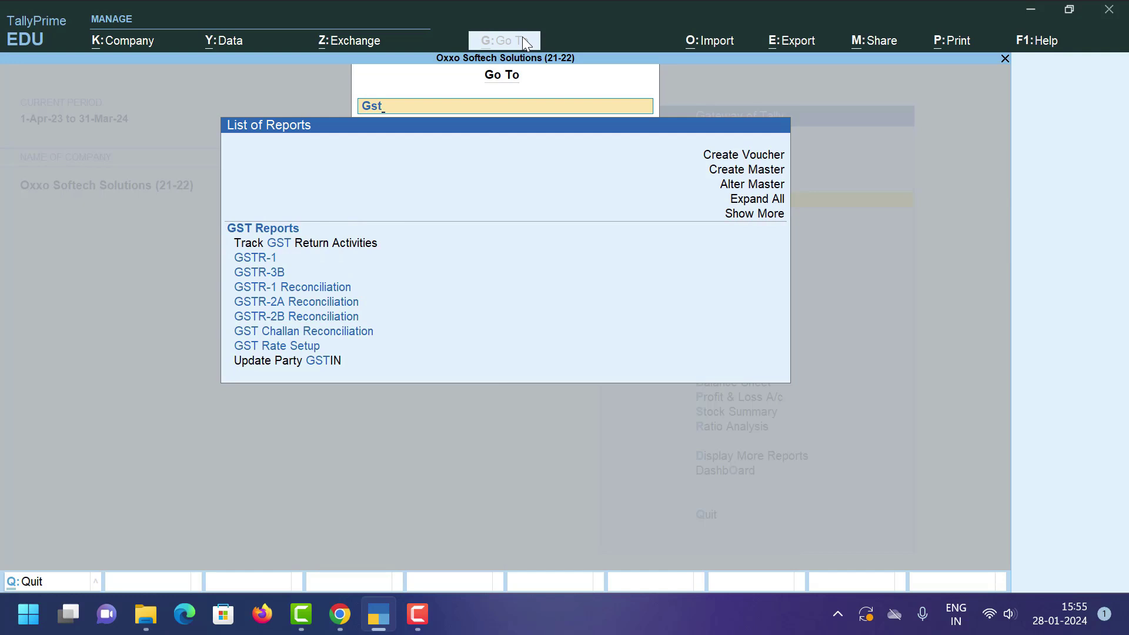
key(Down)
key(Down)
key(Return)
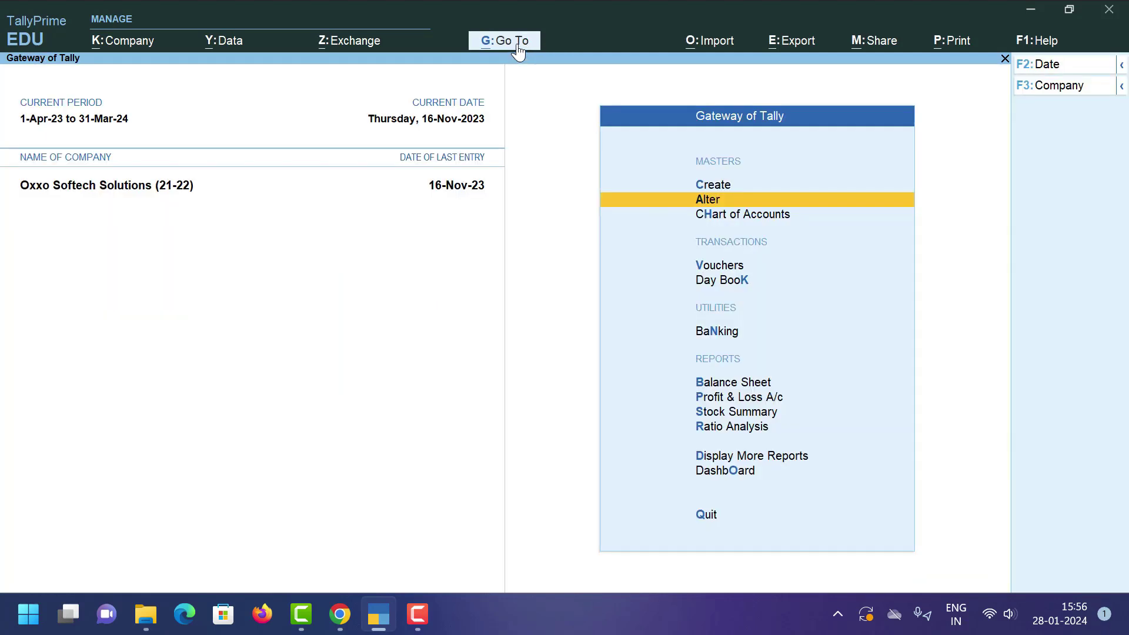
Request the e-Invoice report and dismiss the offered GST status update without opening it
click(519, 42)
text(Einvoice)
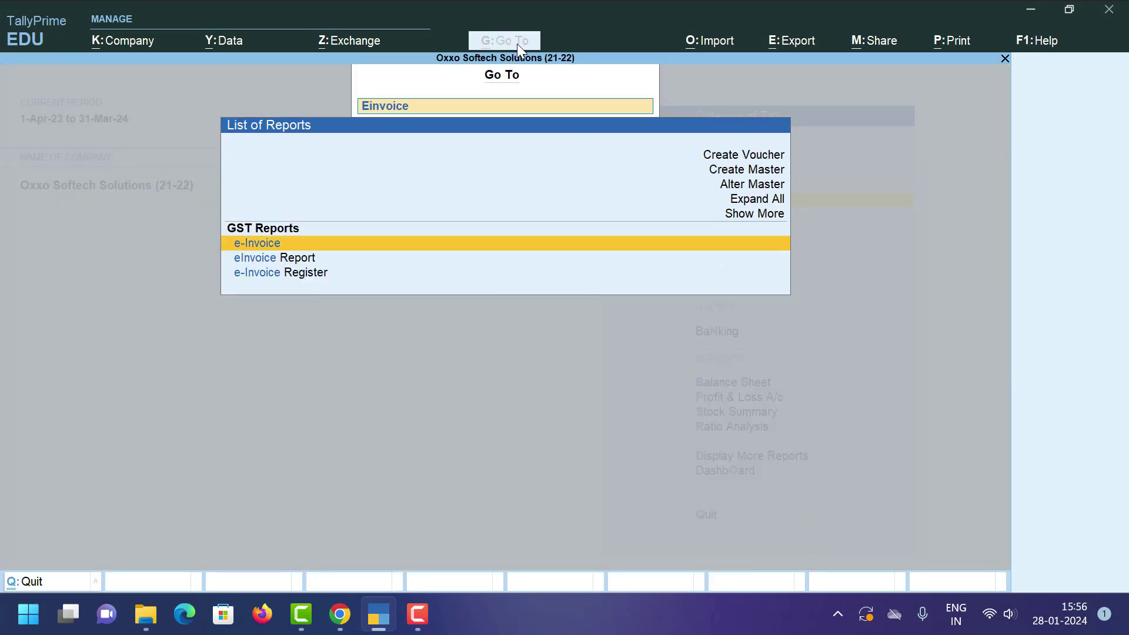
key(Return)
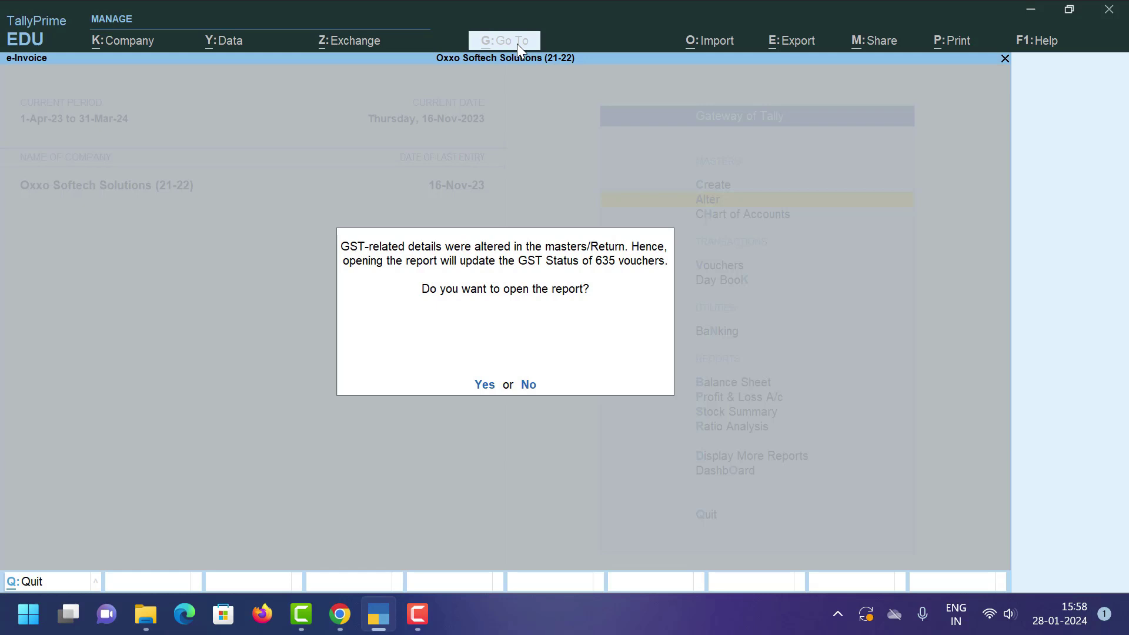
key(Escape)
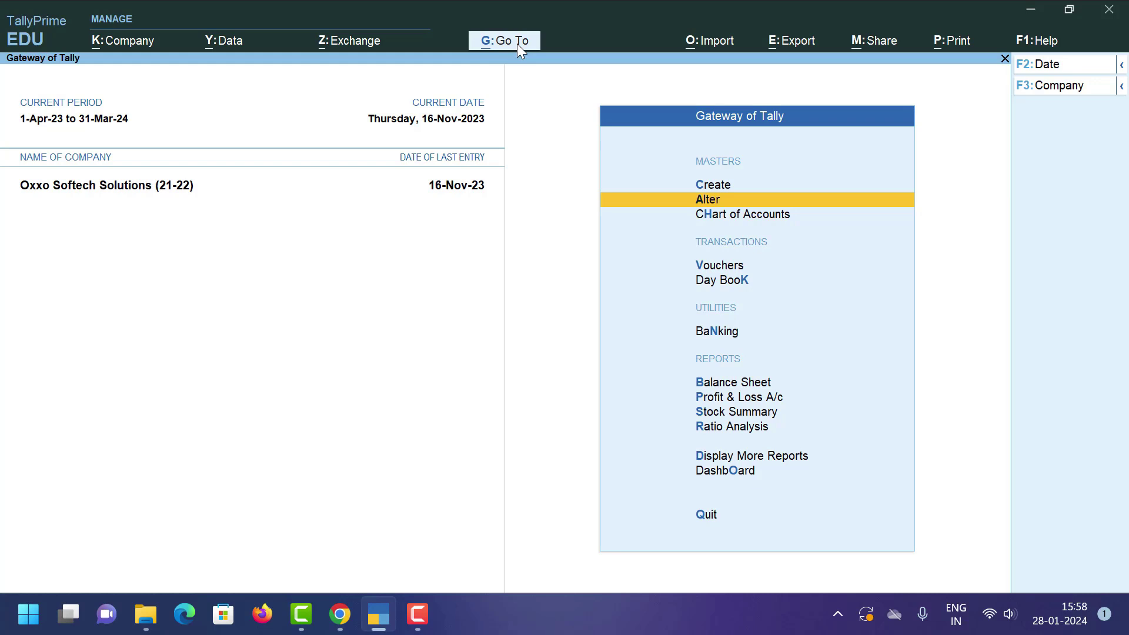
Open the list of ledgers for master alteration
key(Return)
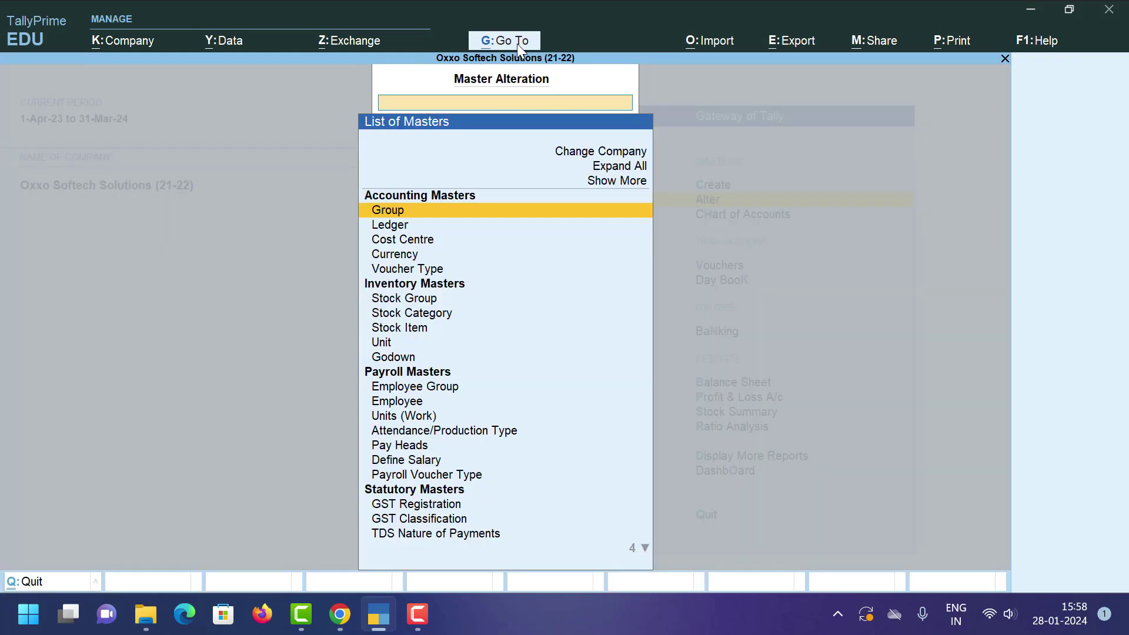
key(Down)
key(Return)
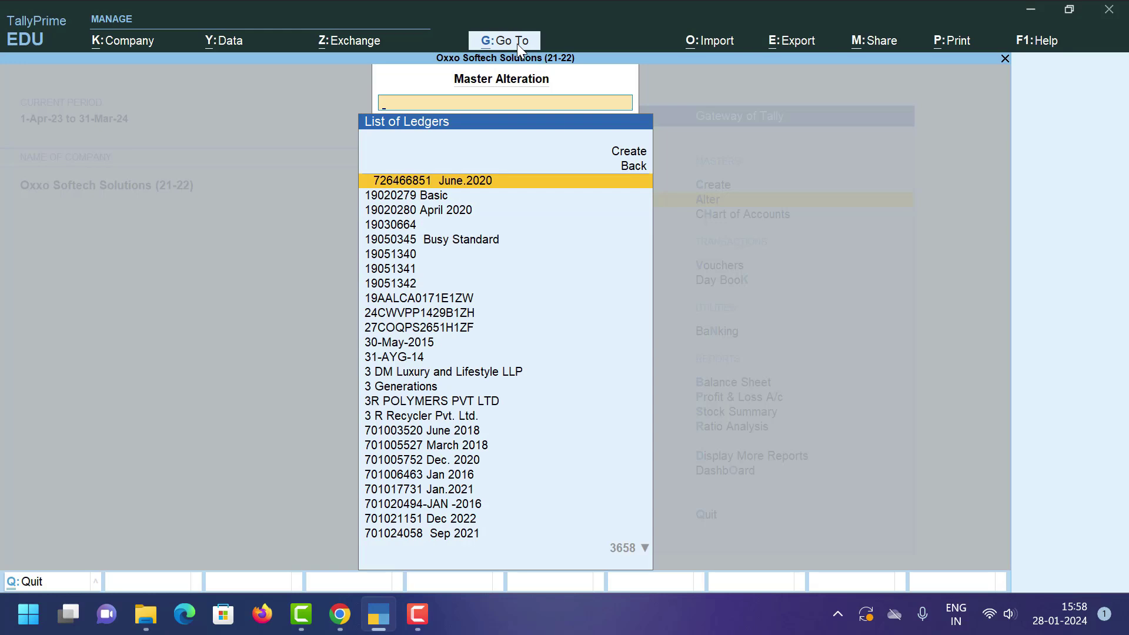
text(ote)
key(BackSpace)
key(BackSpace)
key(BackSpace)
text(others)
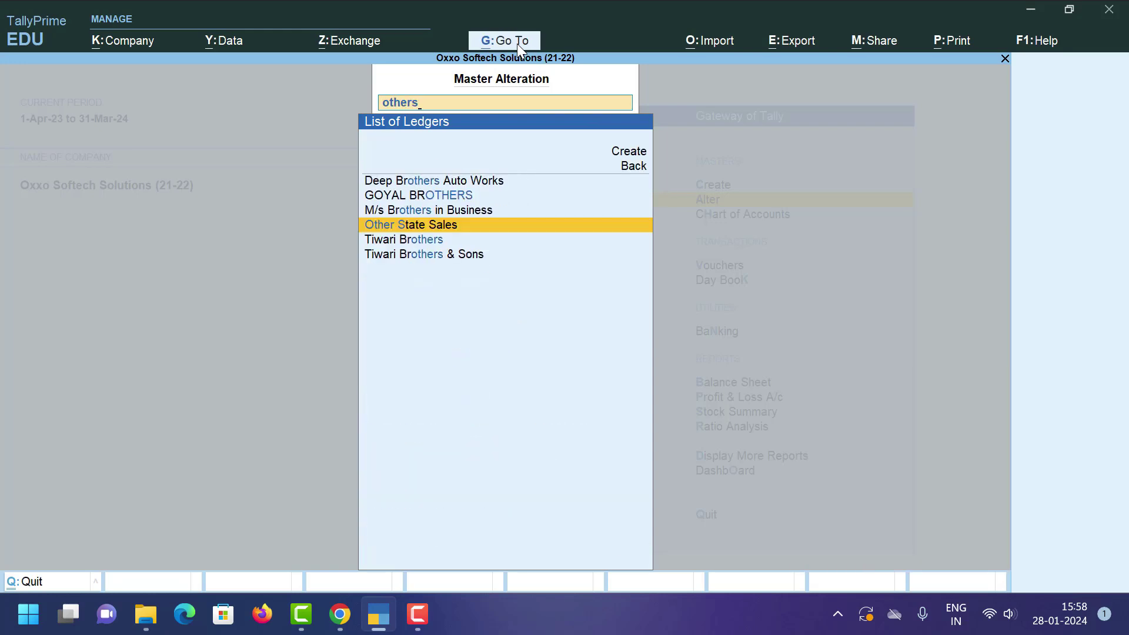
key(Return)
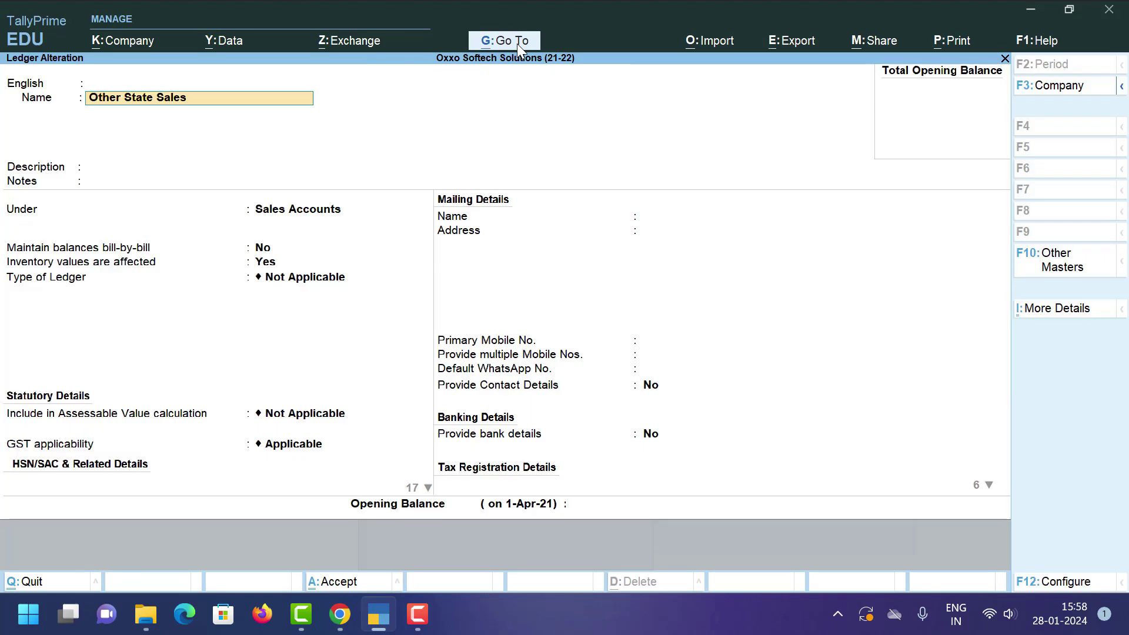
key(BackSpace)
key(Escape)
key(Return)
Find the LOCAL SALES (GST) ledger with "loca" and open it for alteration
text(loca)
key(Down)
key(Down)
key(Down)
key(Return)
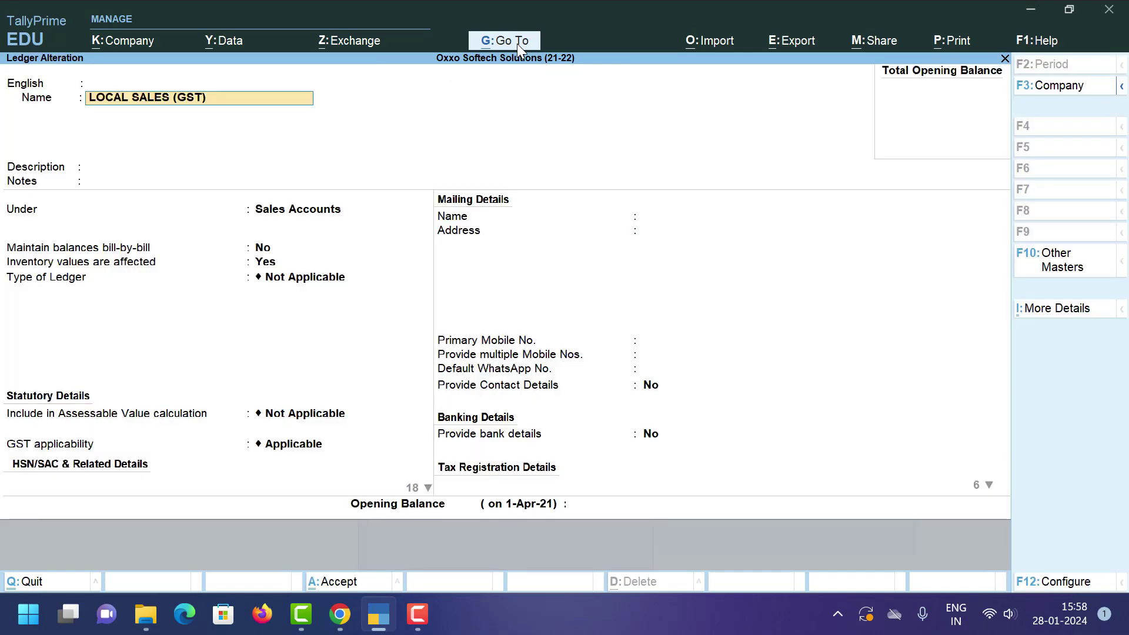
Set the LOCAL SALES (GST) ledger's HSN/SAC details to Specify Details Here with HSN/SAC 123644
key(Return)
key(Return)
key(Return)
key(Return)
key(Return)
key(Return)
key(Return)
key(Return)
key(Return)
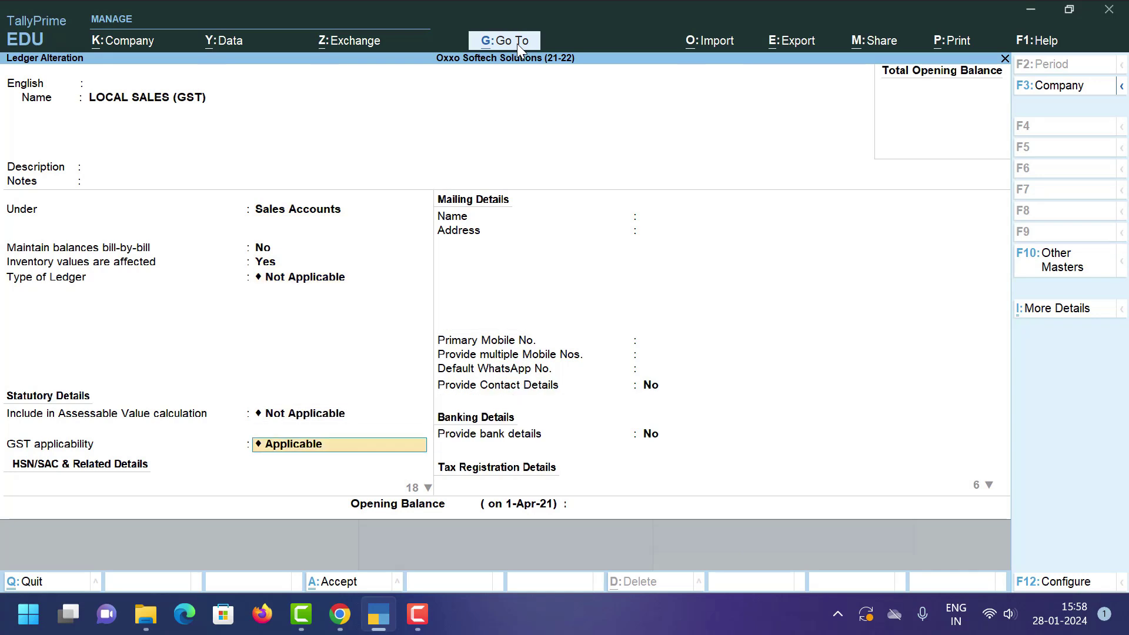
key(Return)
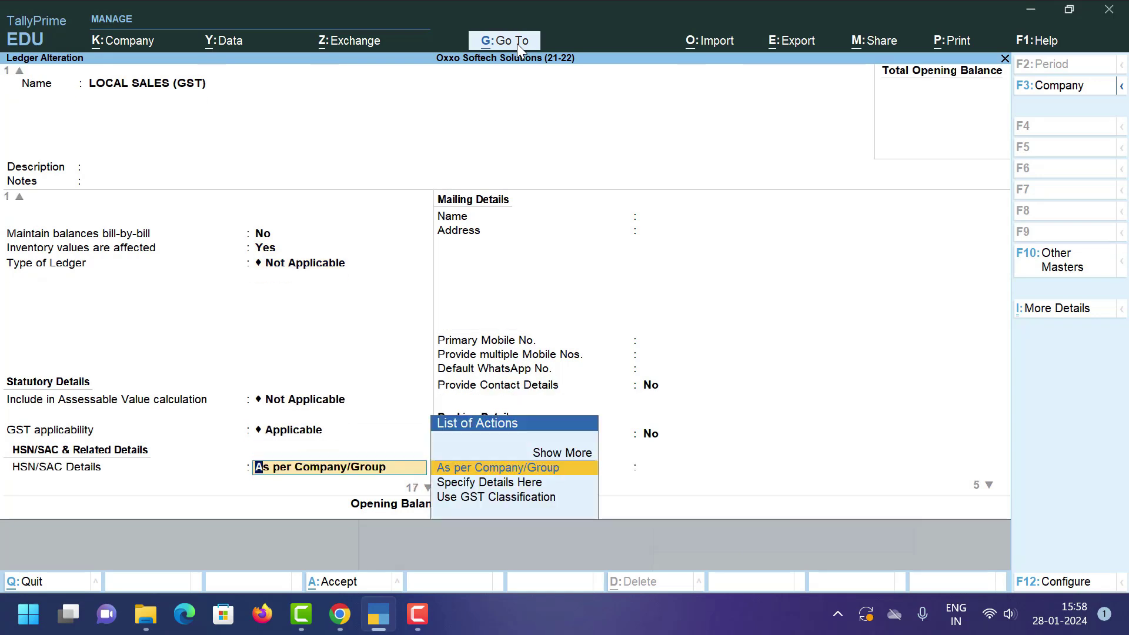
key(Down)
key(Return)
text(123644)
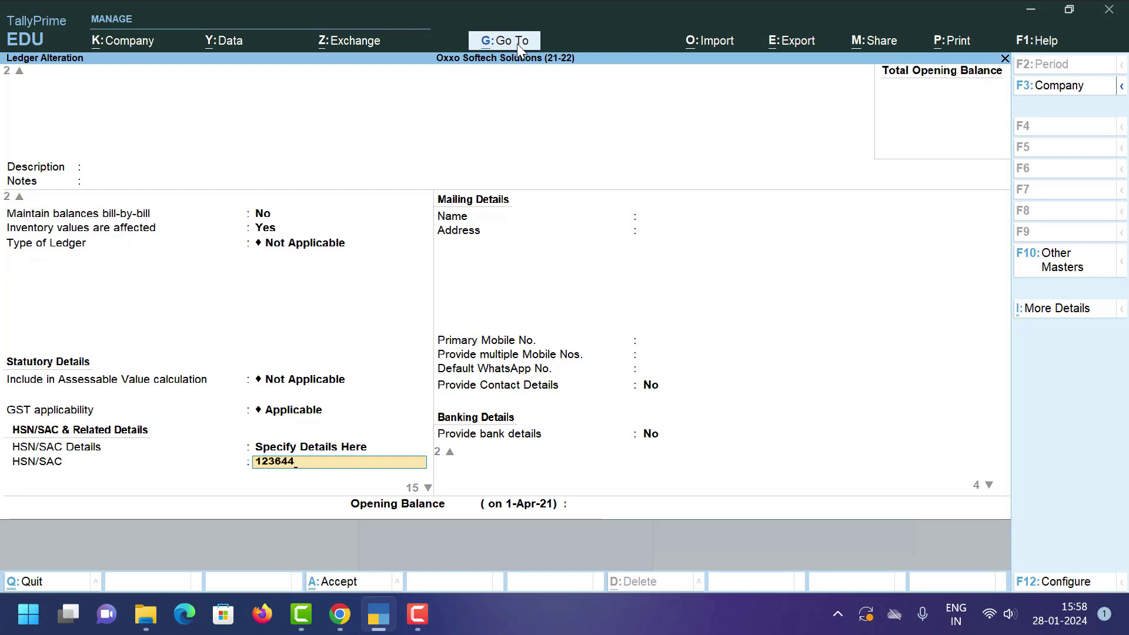
key(Return)
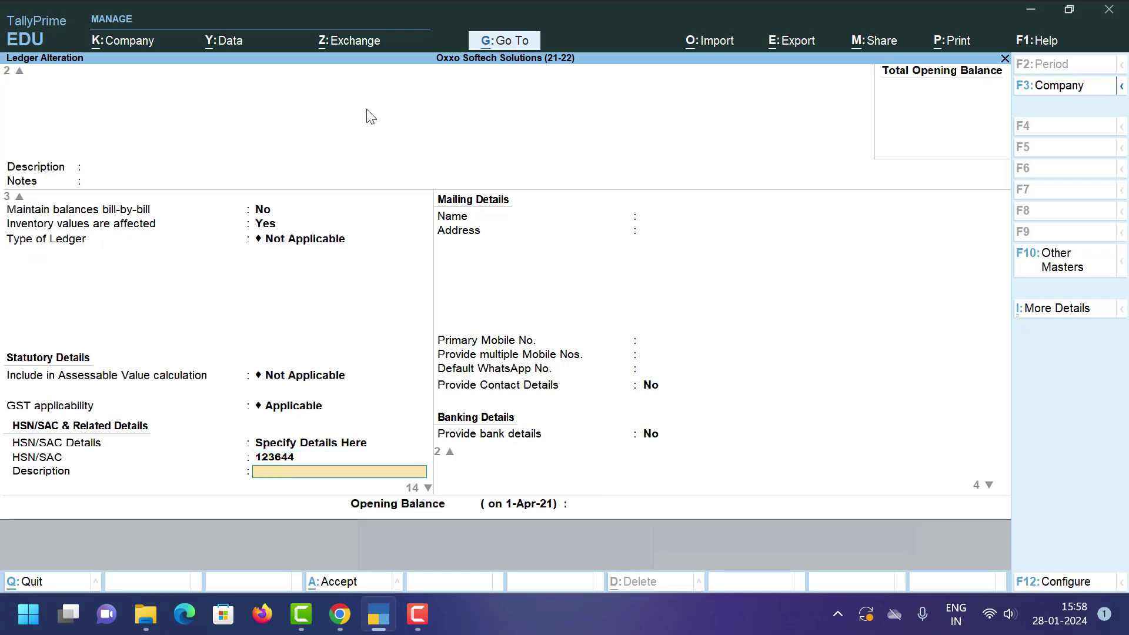
Try to choose an effective date for the revised GST details from the list of effective dates
key(Return)
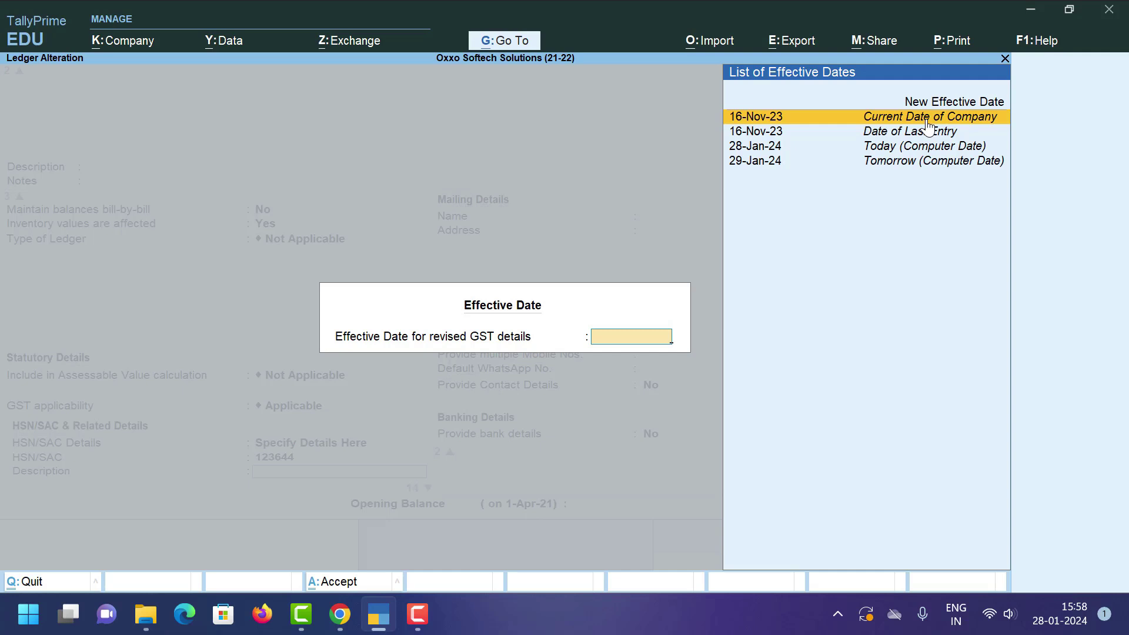
key(Up)
key(Return)
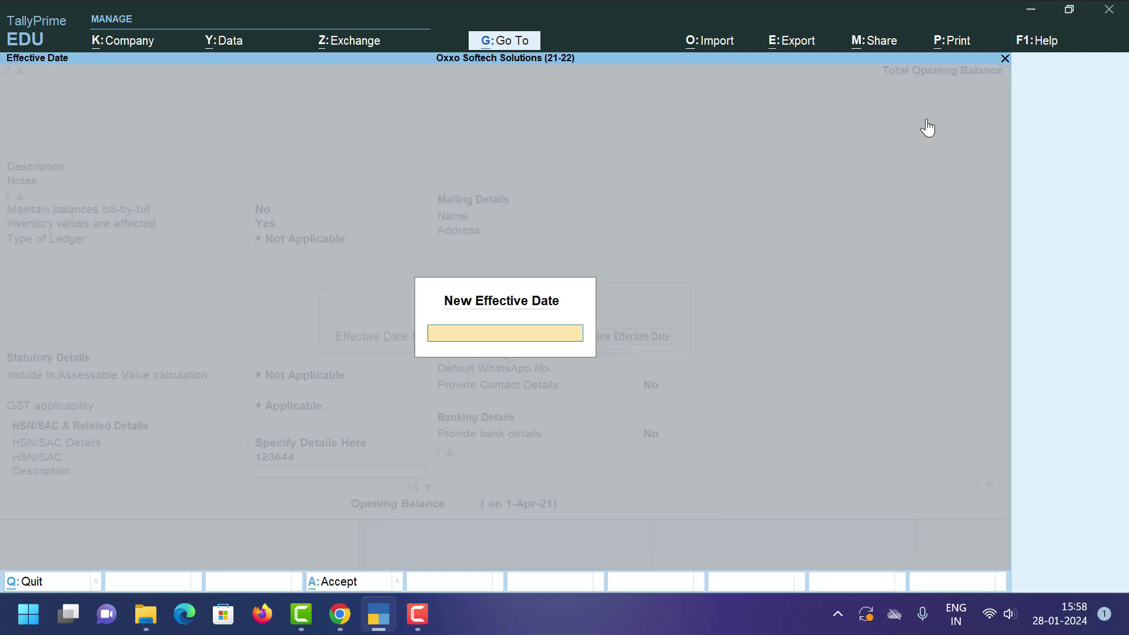
key(Escape)
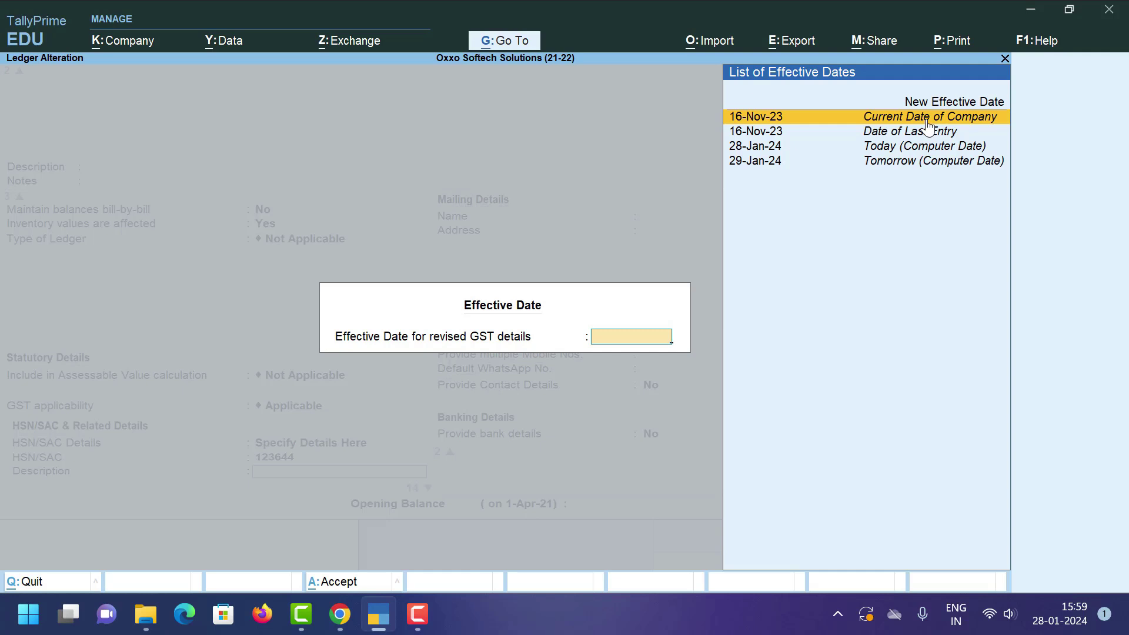
click(927, 125)
key(Up)
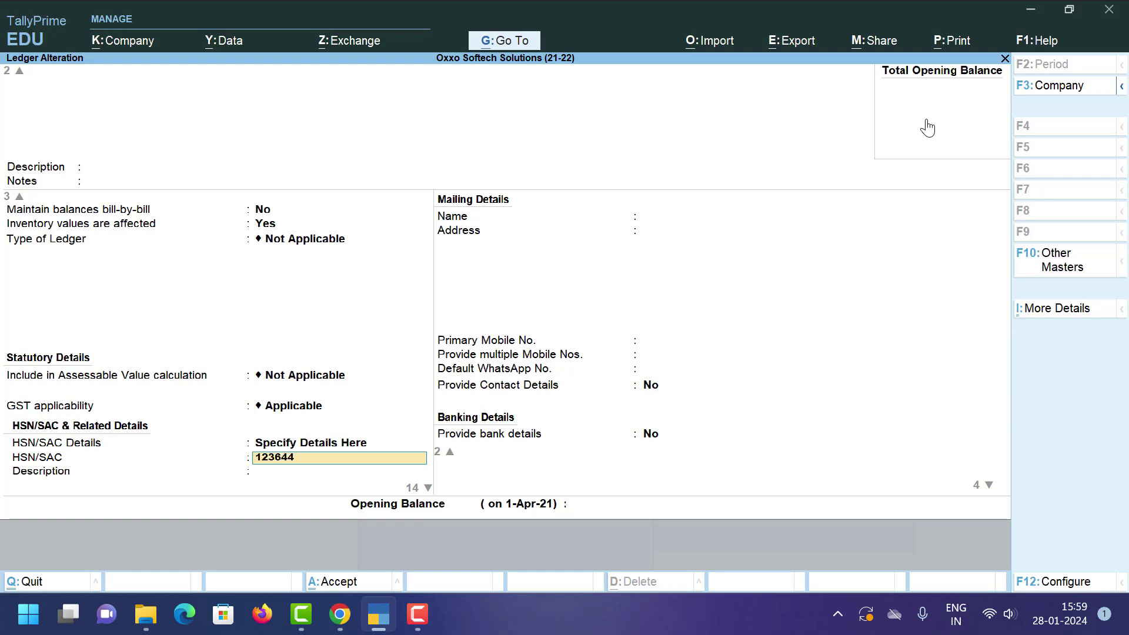
key(Return)
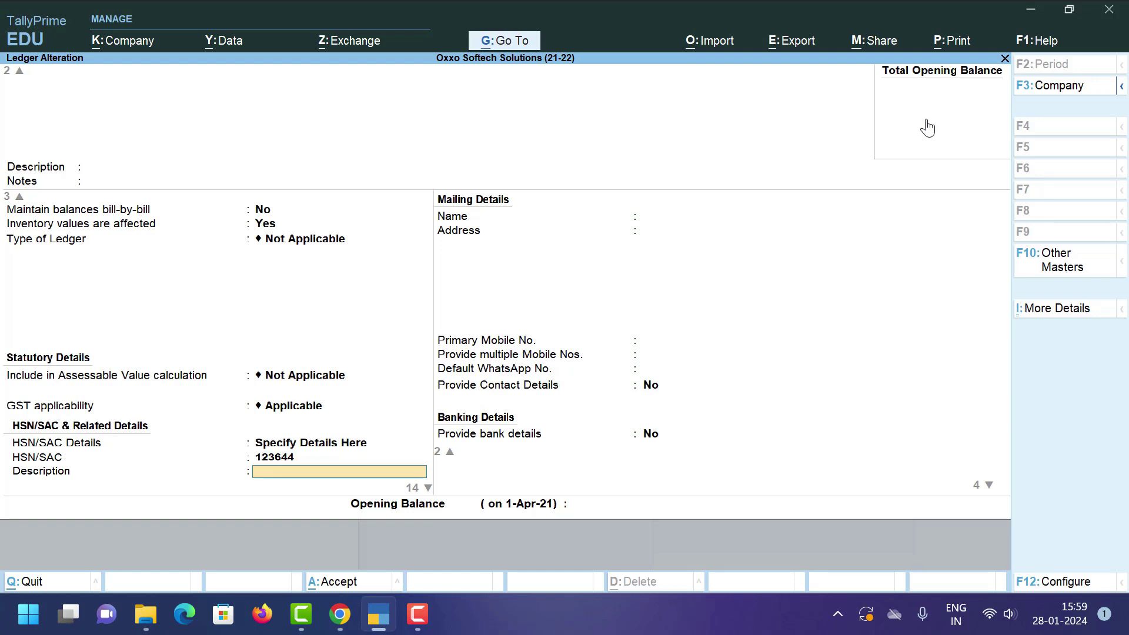
key(Return)
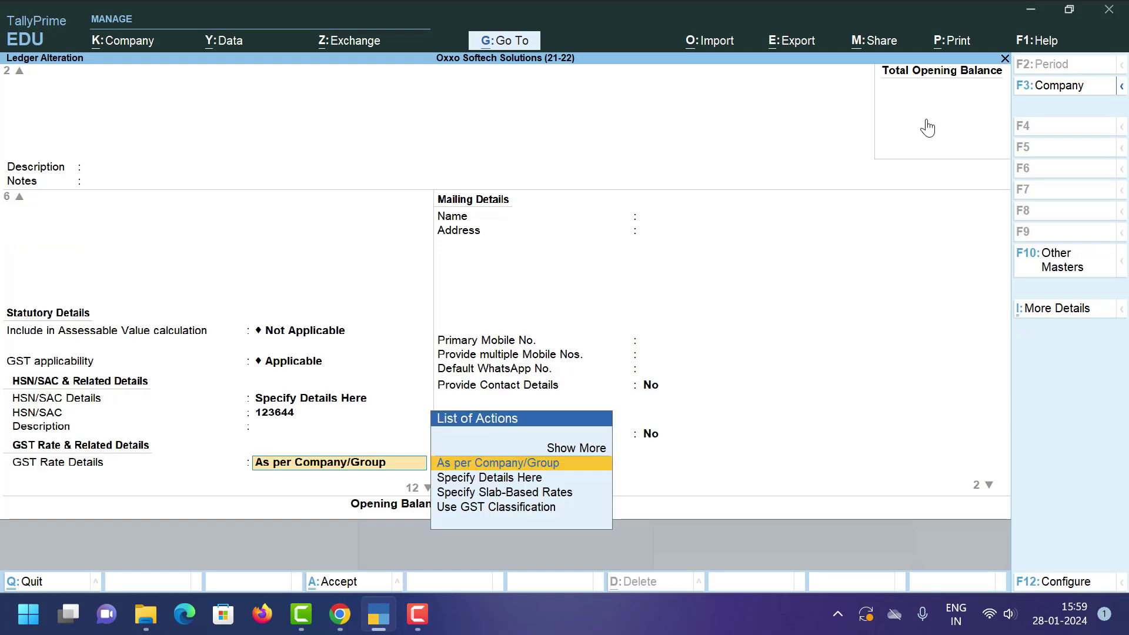
key(BackSpace)
key(Up)
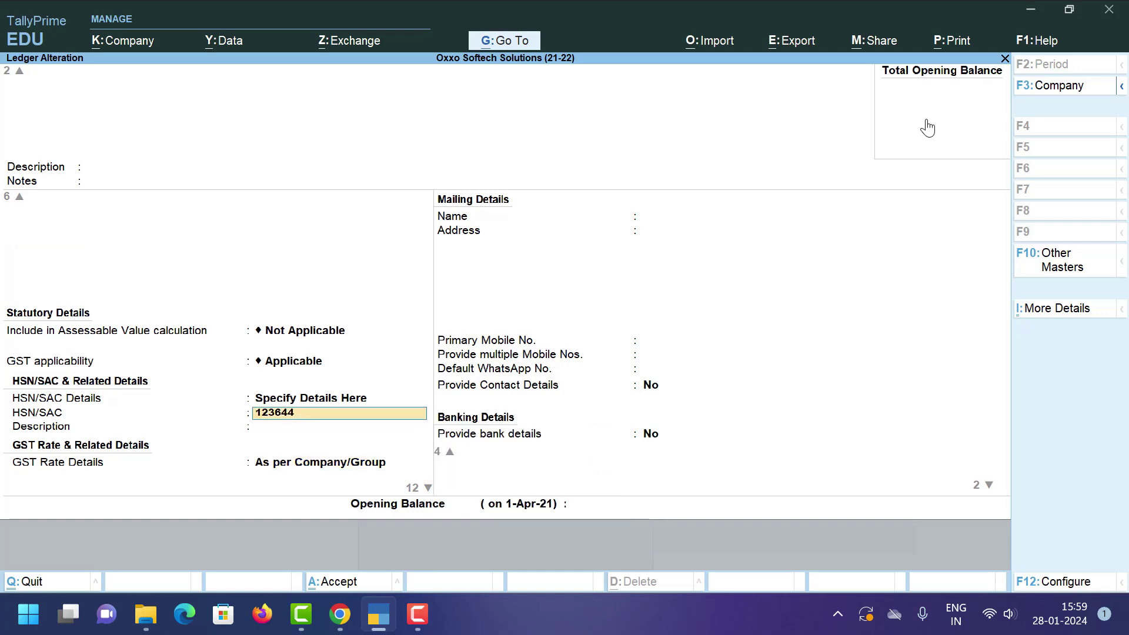
key(Return)
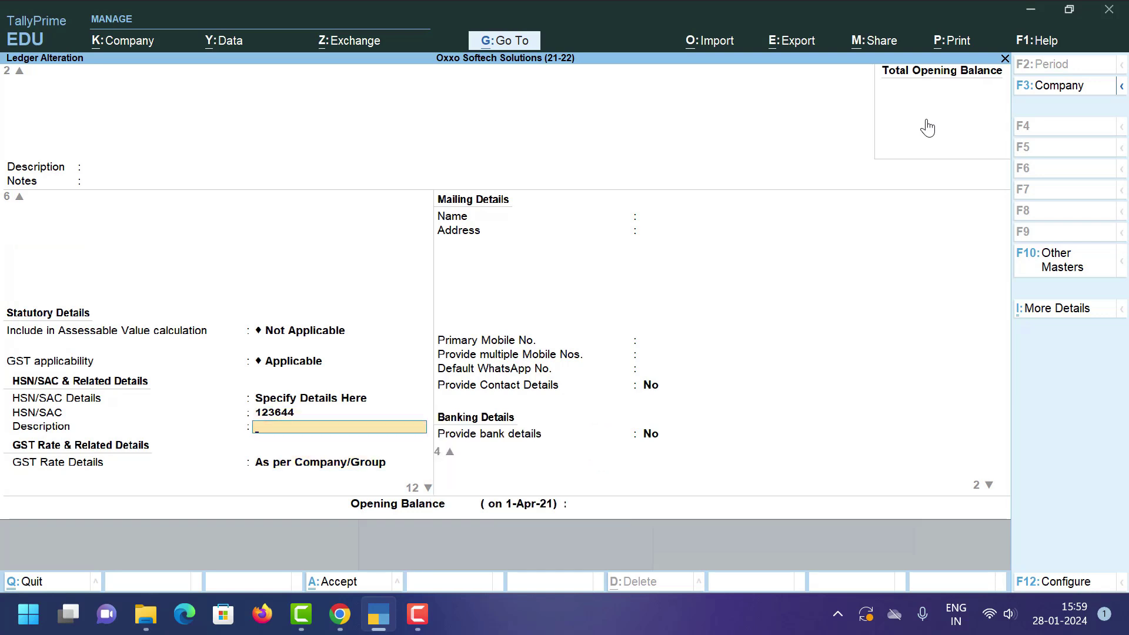
key(Return)
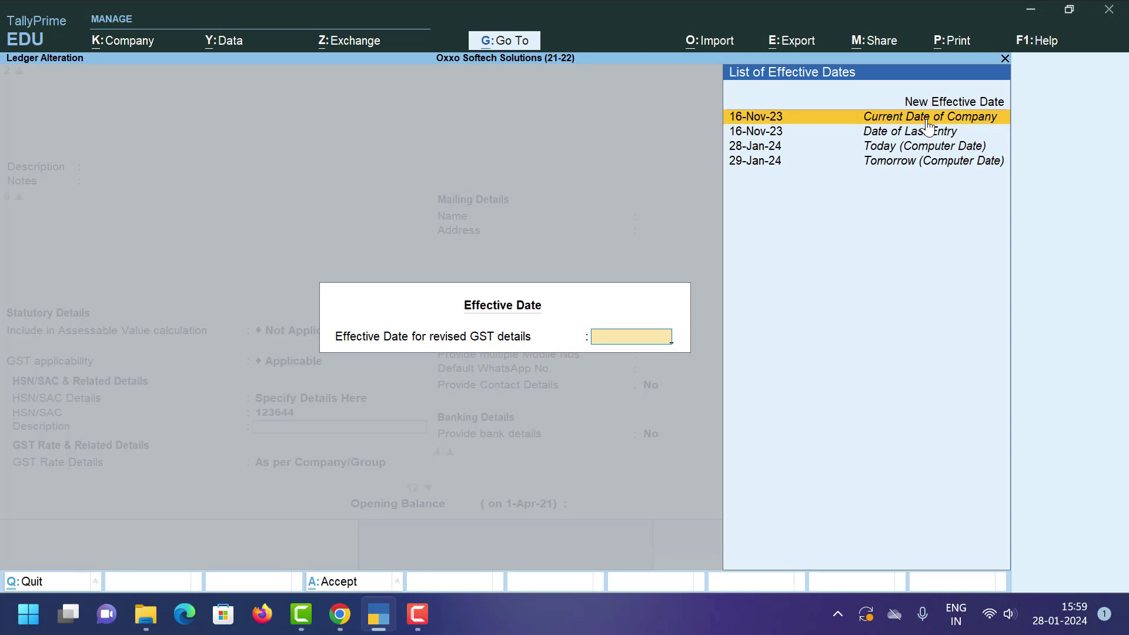
key(Escape)
key(Return)
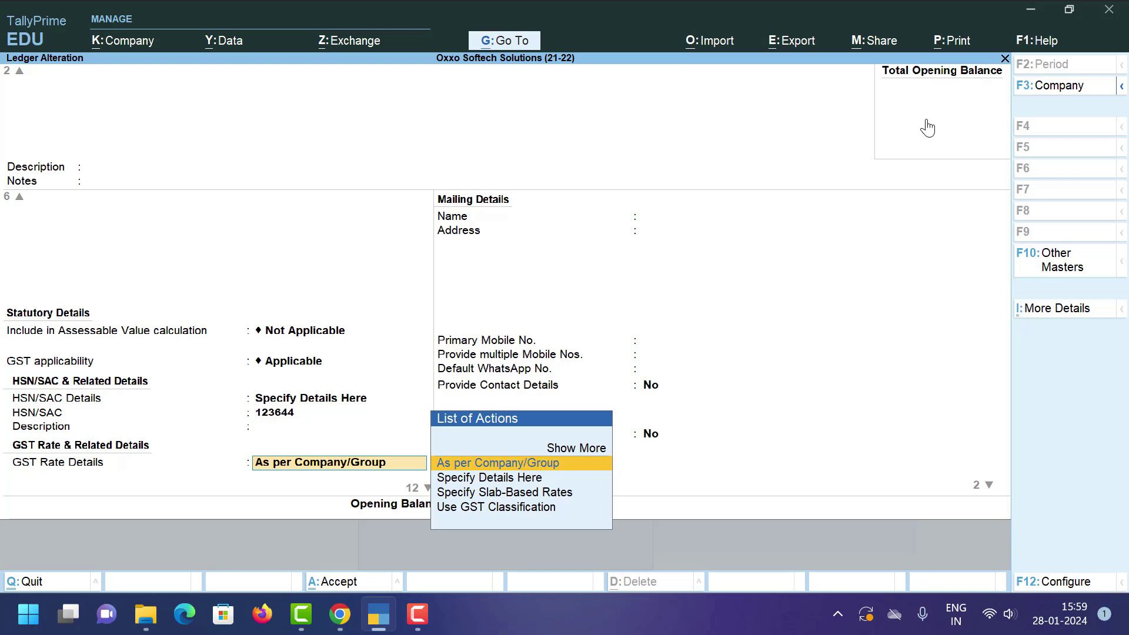
key(BackSpace)
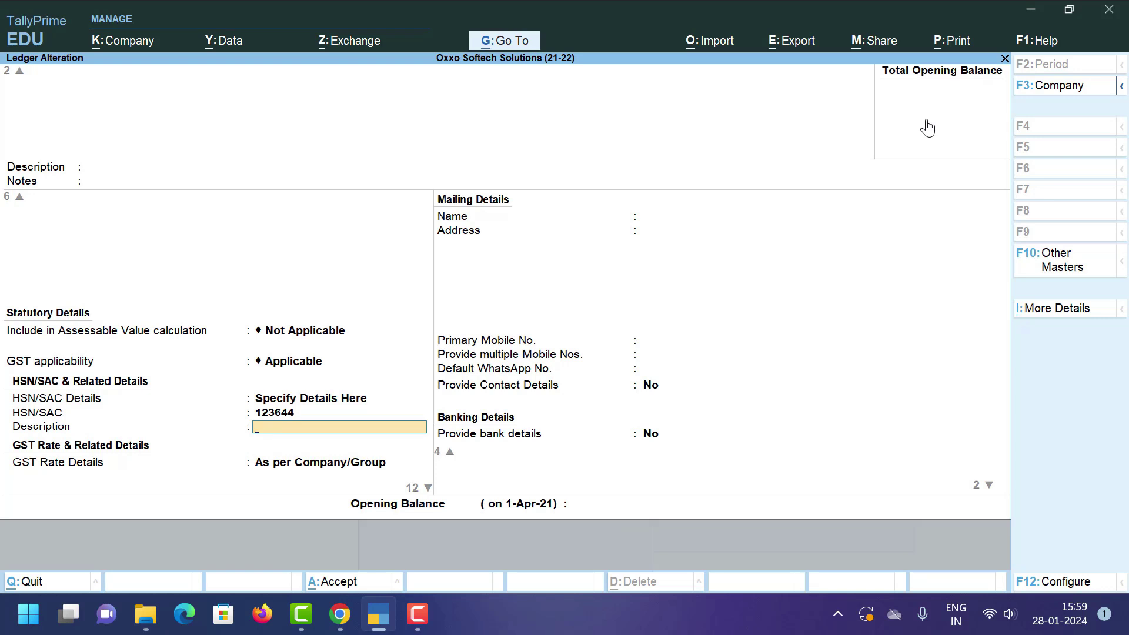
Show the full list of ledger details and open the GST - HSN/SAC & Related Details history
click(1038, 312)
key(Up)
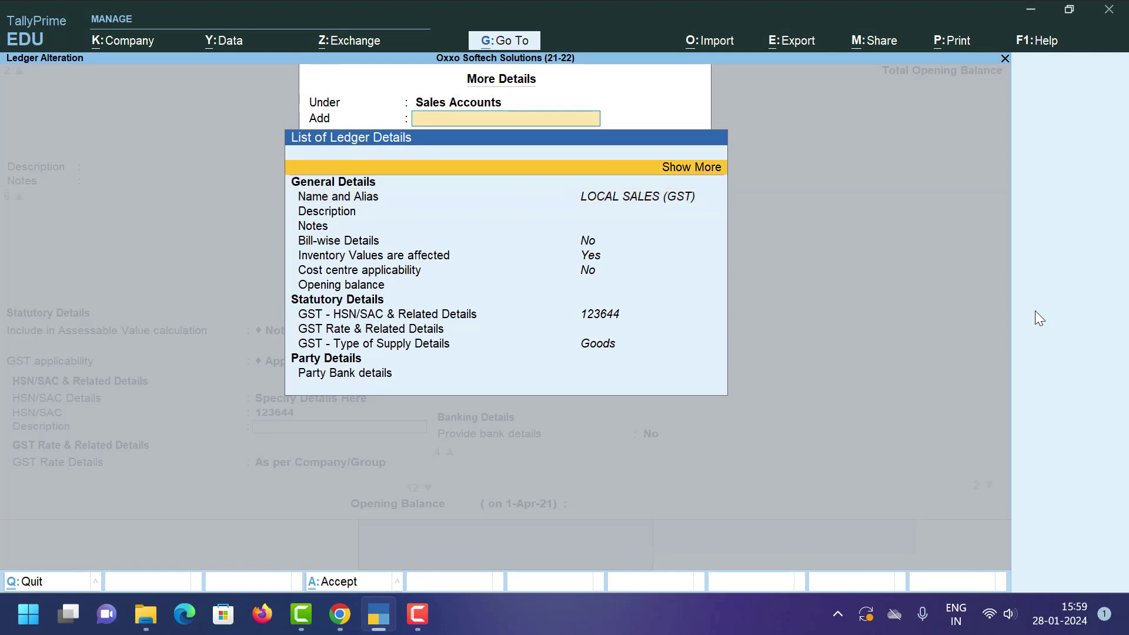
key(Return)
key(Down)
key(Down)
key(Down)
key(Down)
key(Down)
key(Down)
key(Down)
key(Down)
key(Down)
key(Down)
key(Down)
key(Down)
key(Down)
key(Down)
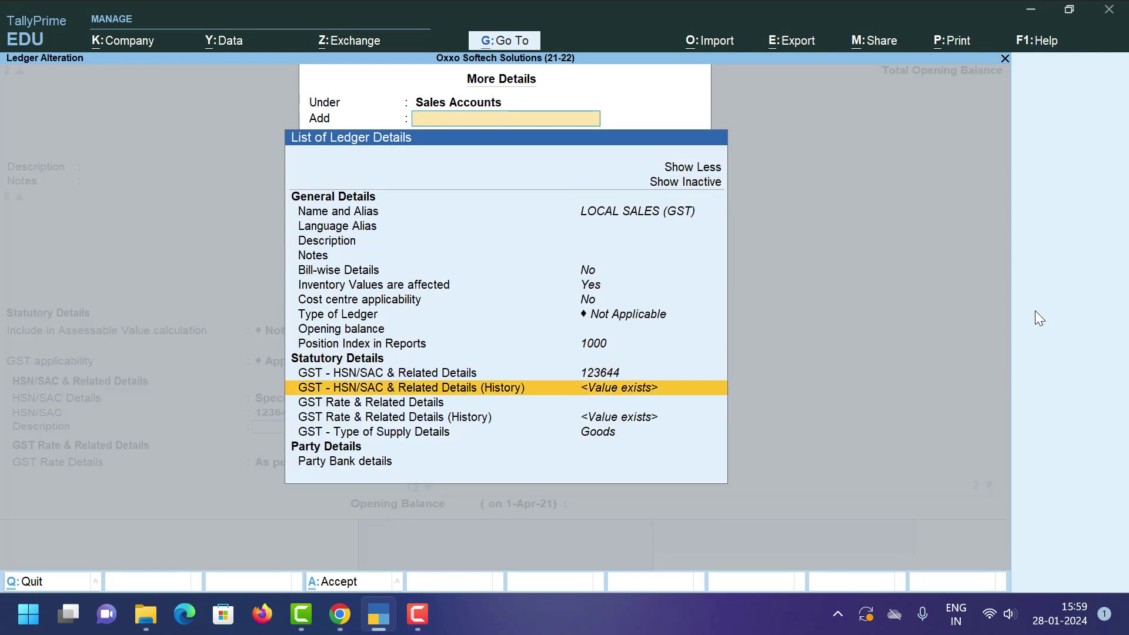
key(Return)
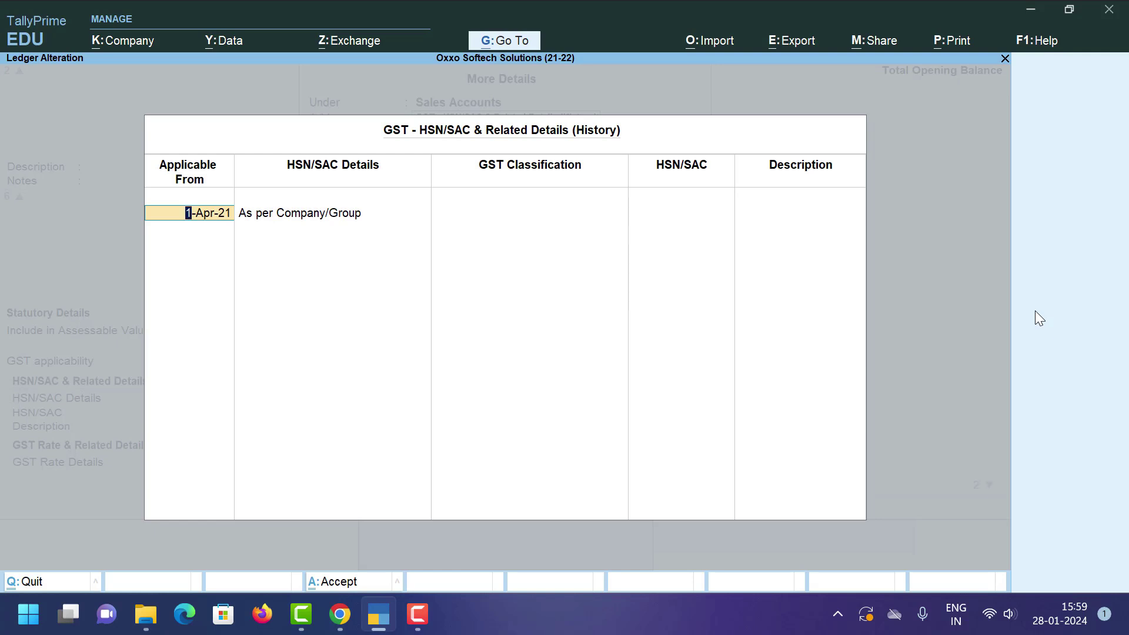
Try Specify Details Here for the 1-Apr-21 history entry and restore it to As per Company/Group
key(Return)
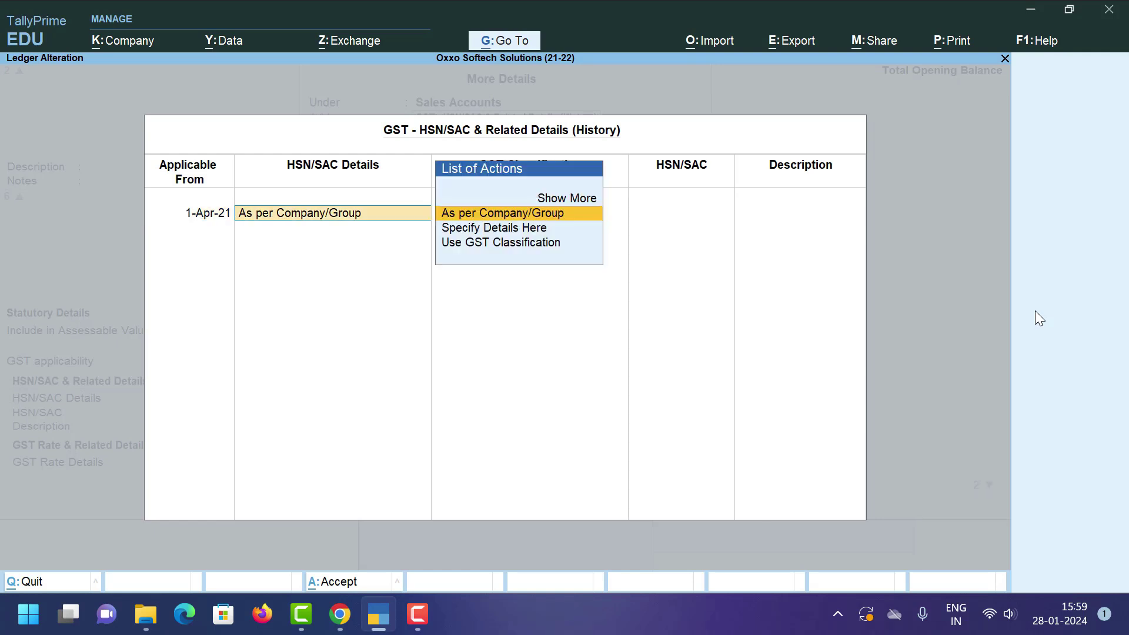
key(Down)
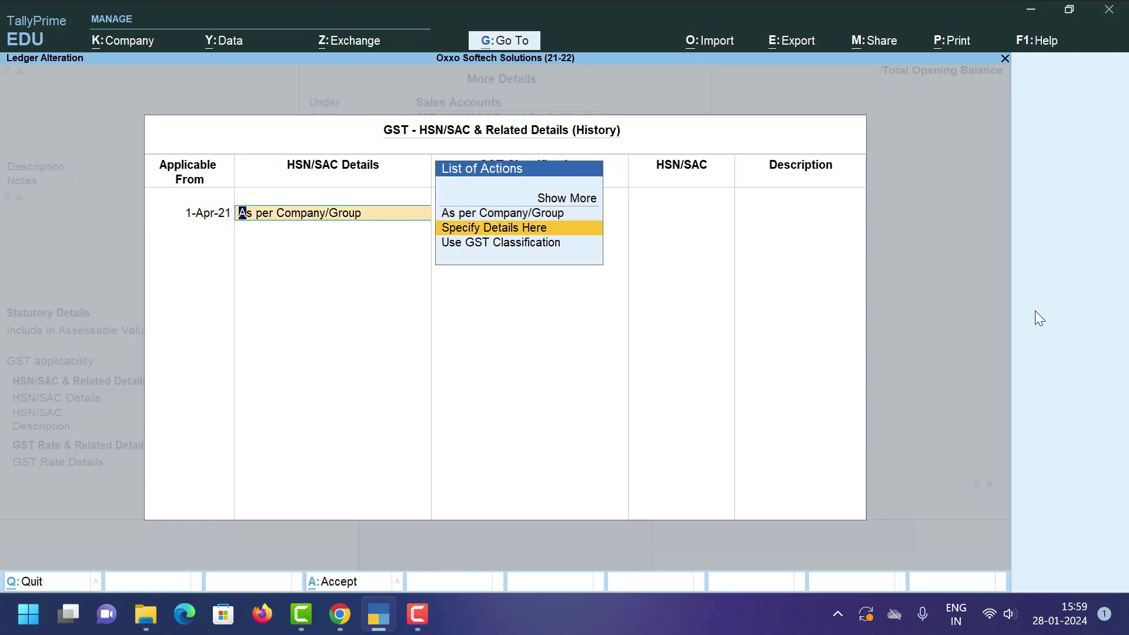
key(Return)
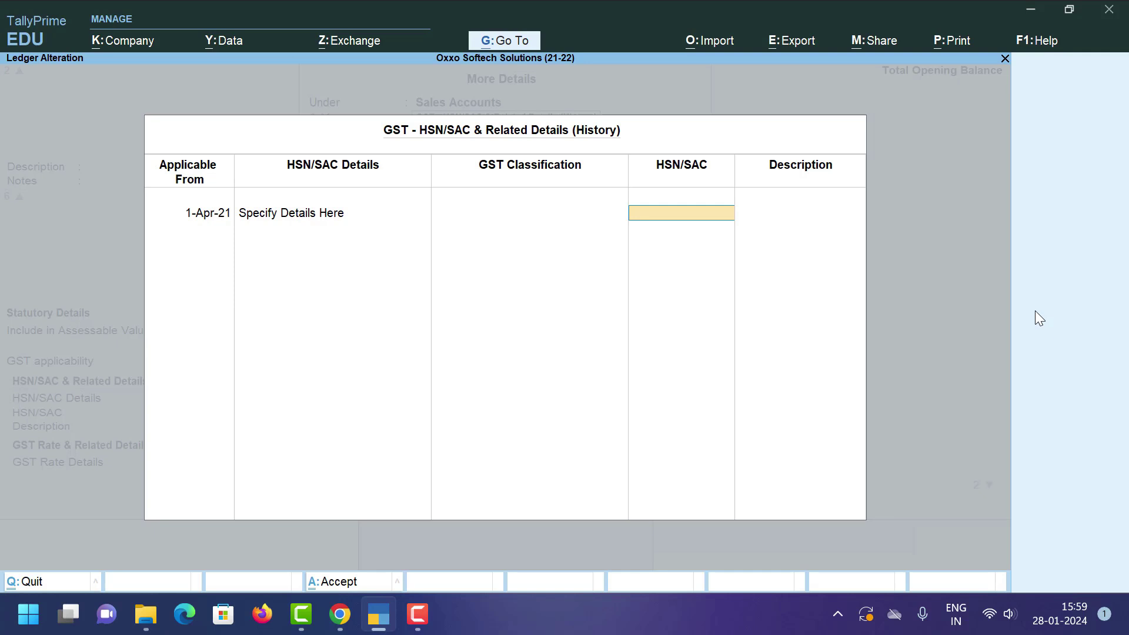
key(BackSpace)
key(Up)
key(Return)
Add an HSN/SAC history entry applicable from 1-Apr-23 with Specify Details Here and HSN/SAC 123654, and accept the history
text(1.4.)
text(23)
key(Return)
key(Down)
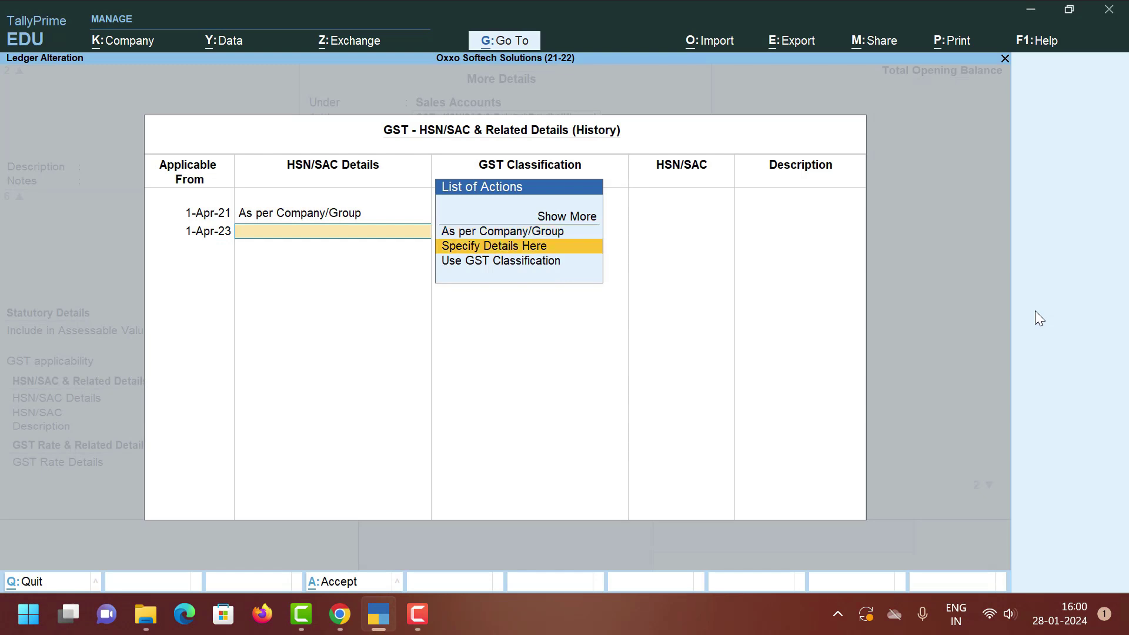
key(Return)
text(123654)
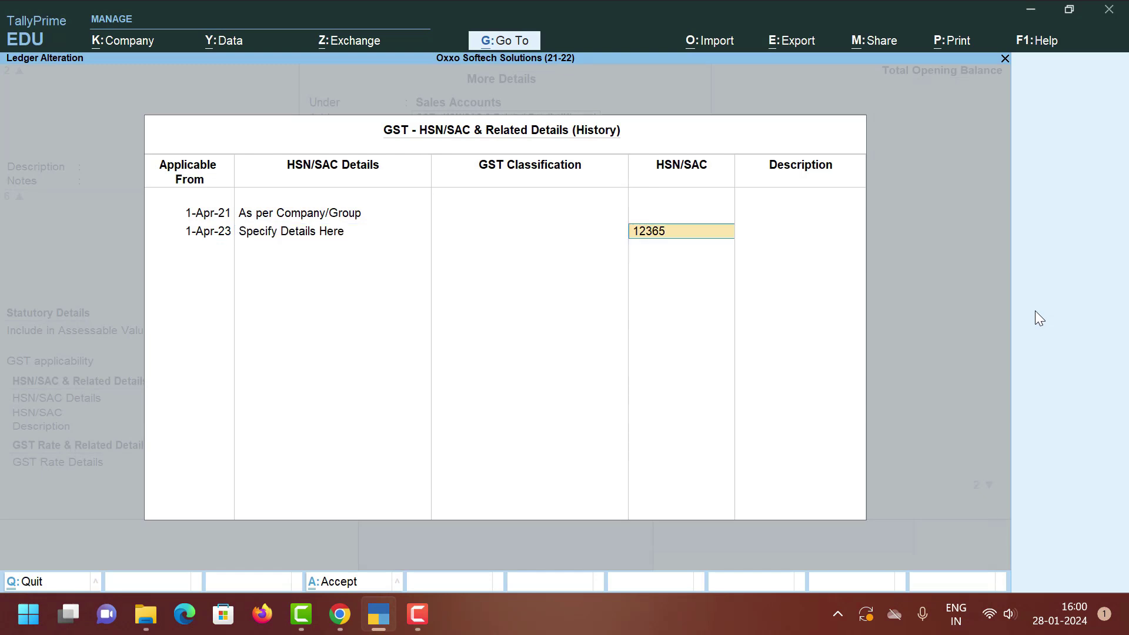
key(Return)
key(Return)
key(Return)
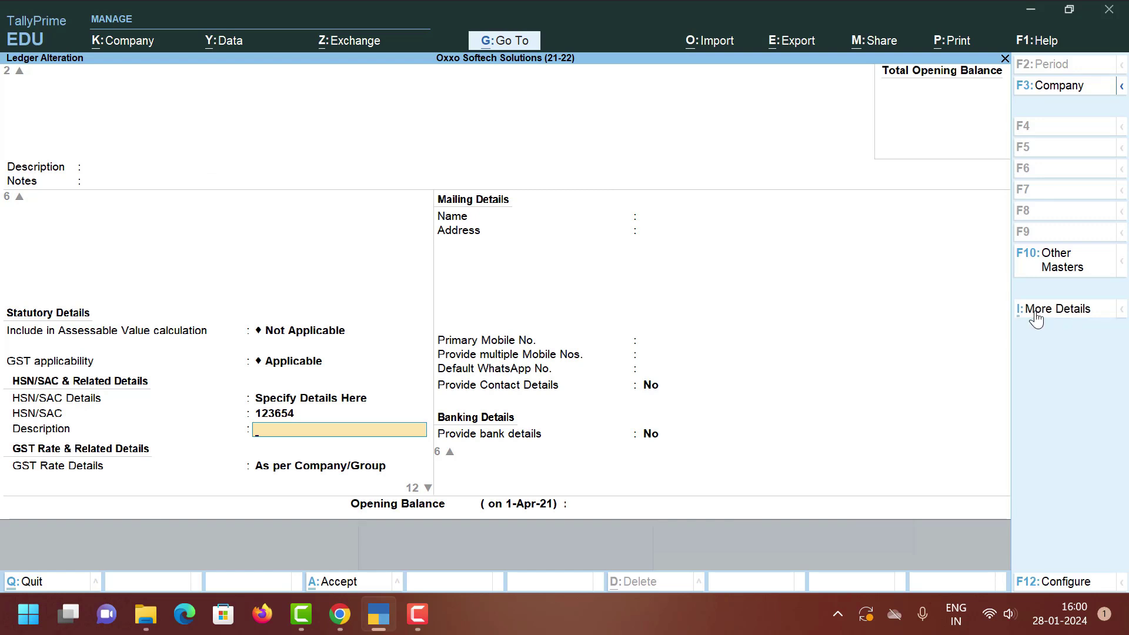
Examine the ledger's GST Rate & Related Details history and return to the ledger without changing it
click(1037, 310)
key(Up)
key(Return)
key(Down)
key(Down)
key(Down)
key(Down)
key(Down)
key(Down)
key(Down)
key(Down)
key(Down)
key(Down)
key(Down)
key(Down)
key(Down)
key(Down)
key(Down)
key(Down)
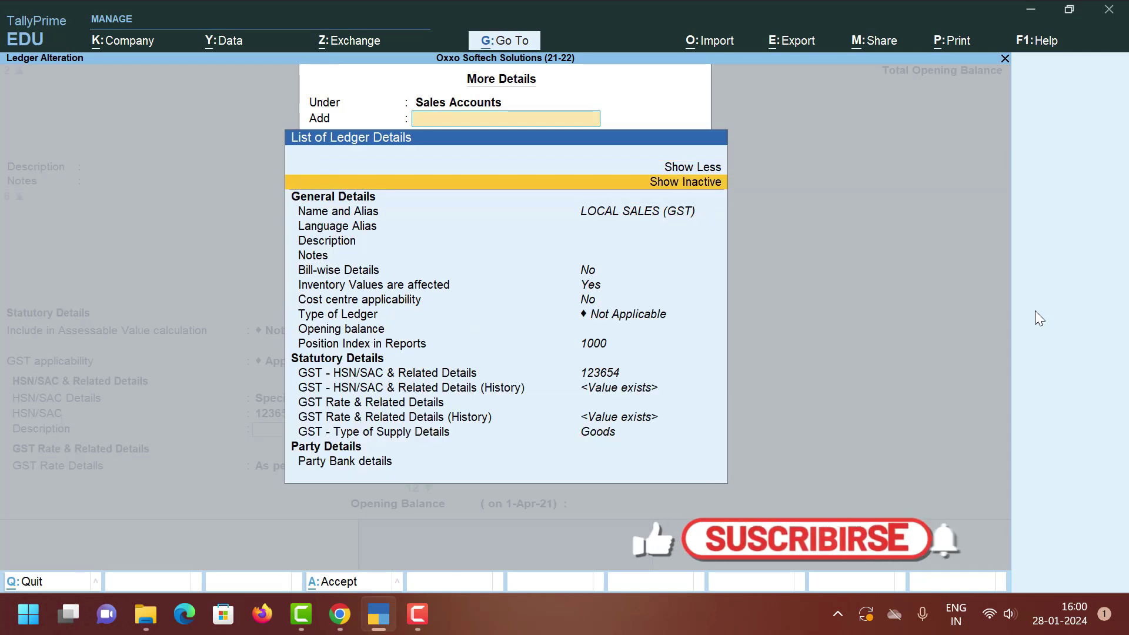
key(Up)
key(Return)
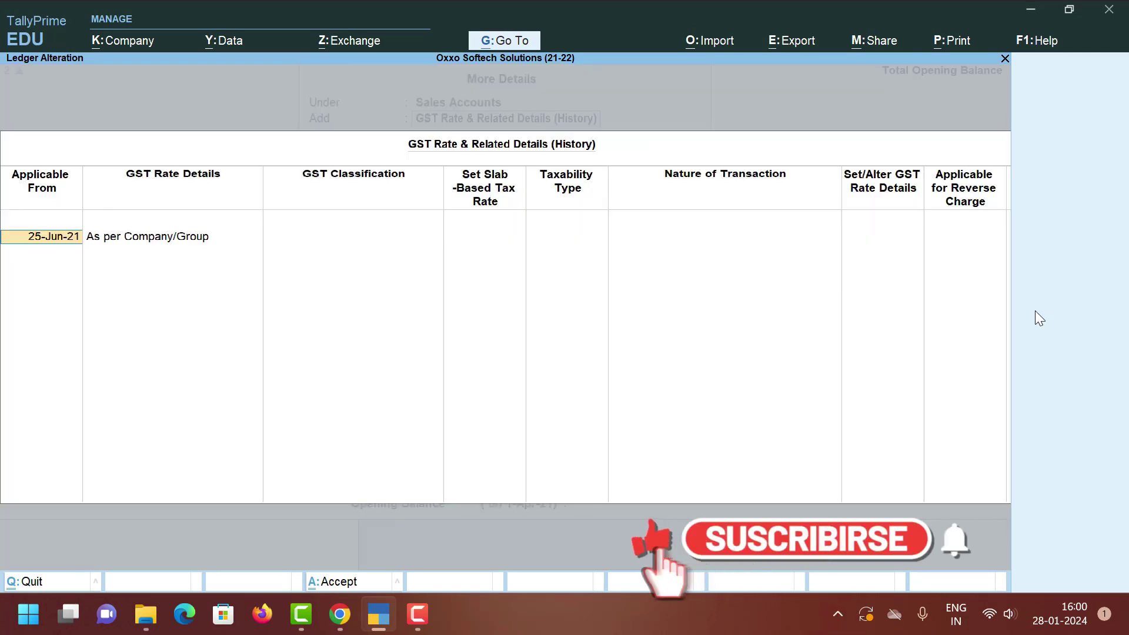
key(Escape)
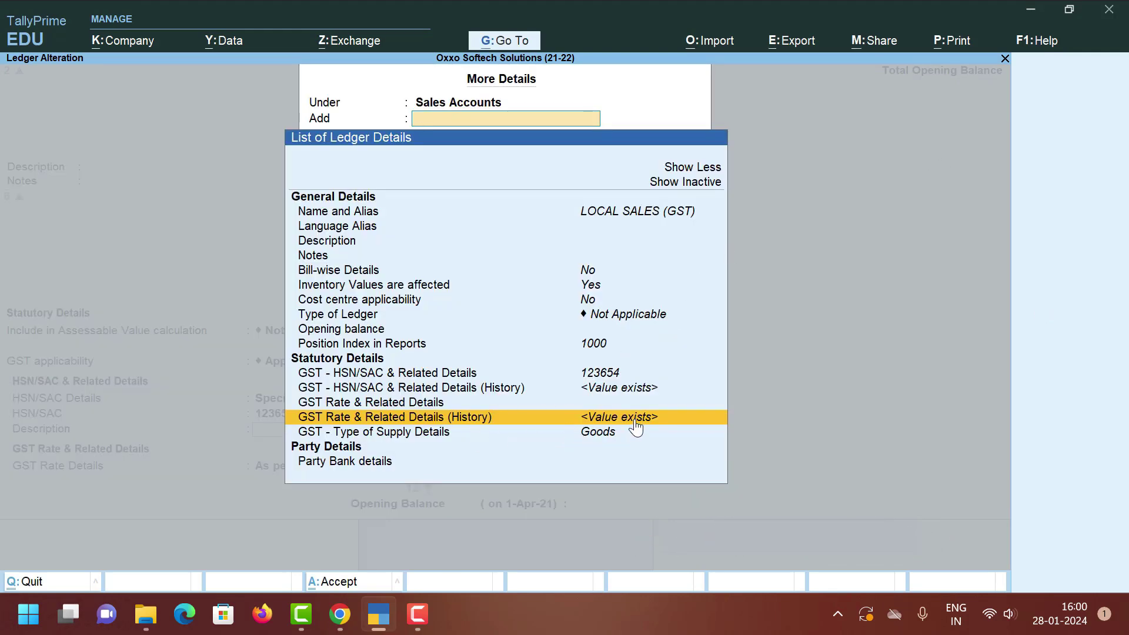
key(Return)
key(Escape)
key(Escape)
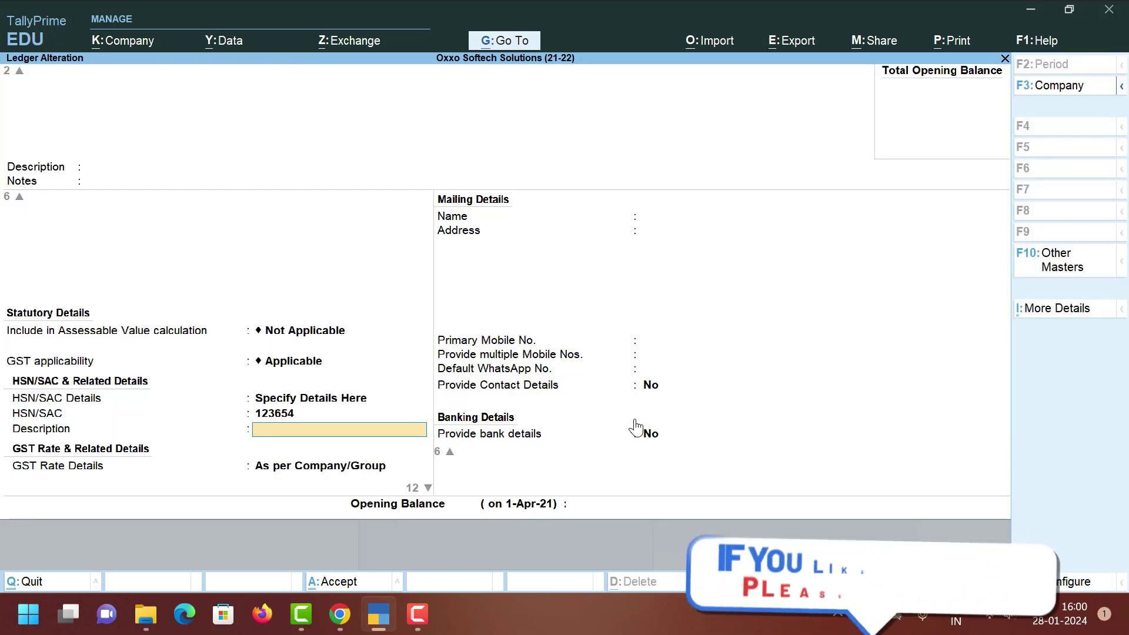
key(Up)
key(Down)
key(Down)
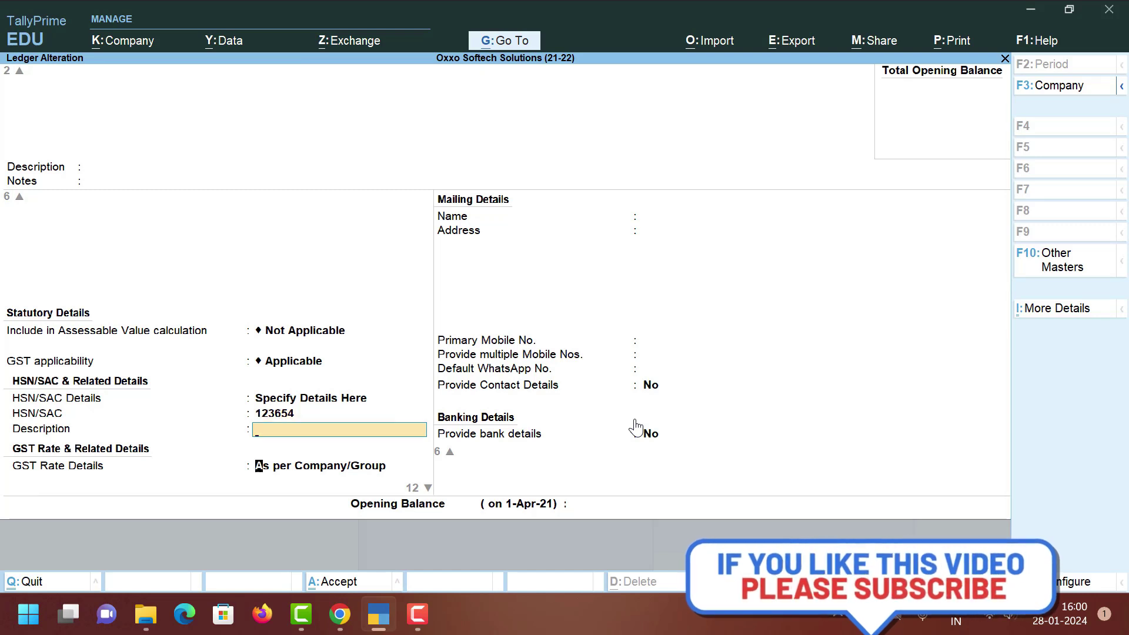
key(Up)
key(Up)
key(Up)
key(Return)
key(Down)
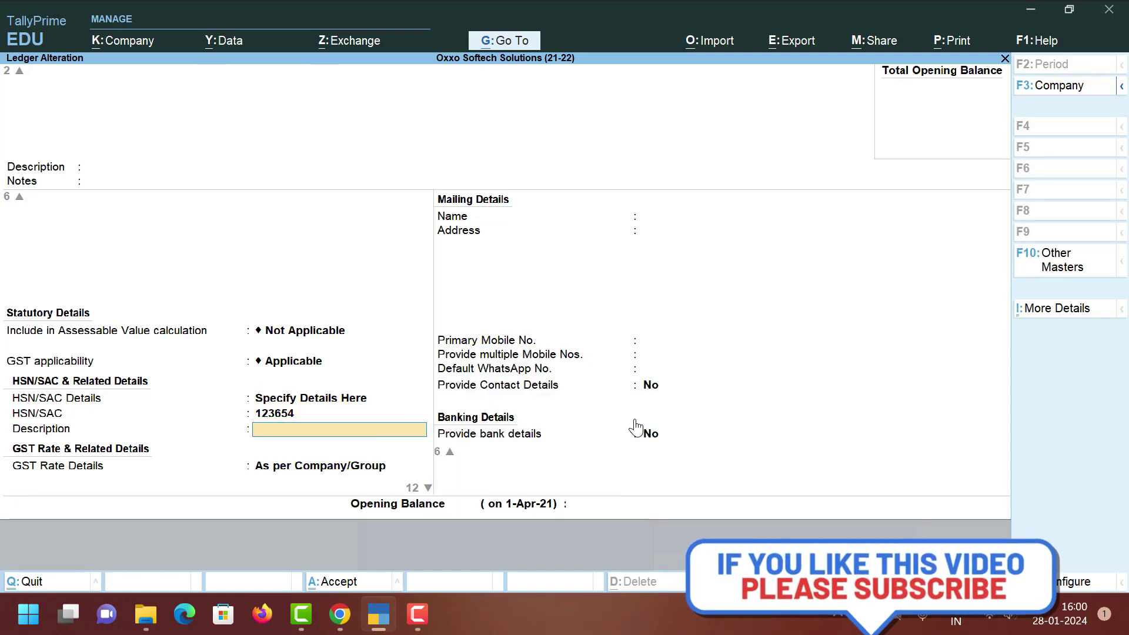
key(Down)
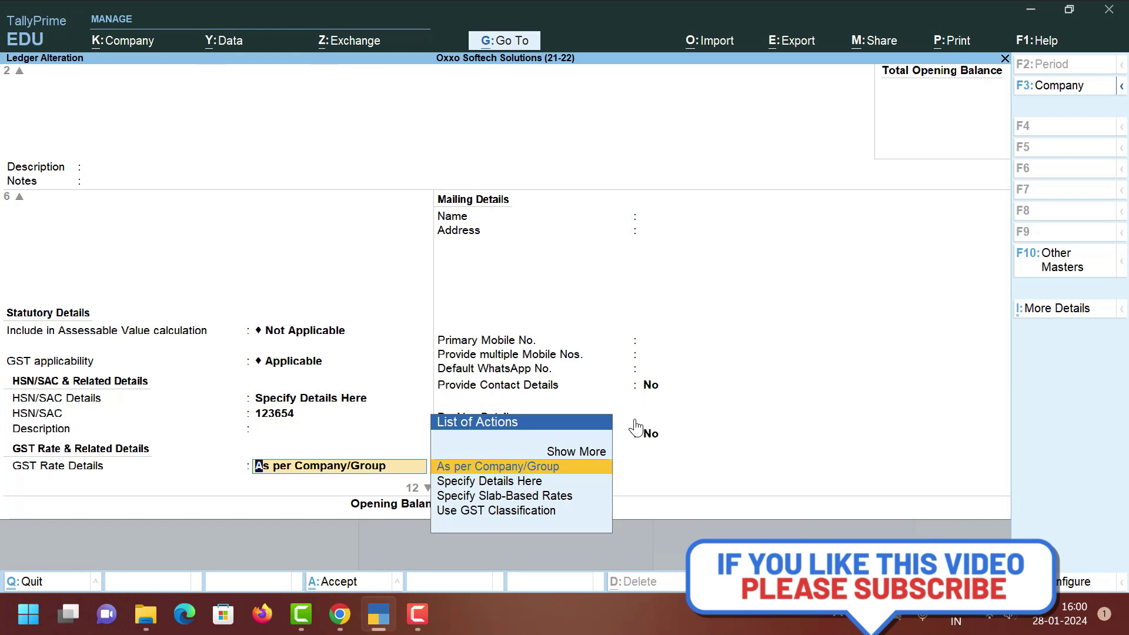
Expand the list of ledger details again, open the GST Rate & Related Details history and close it unchanged
click(1046, 311)
key(Down)
key(Up)
key(Up)
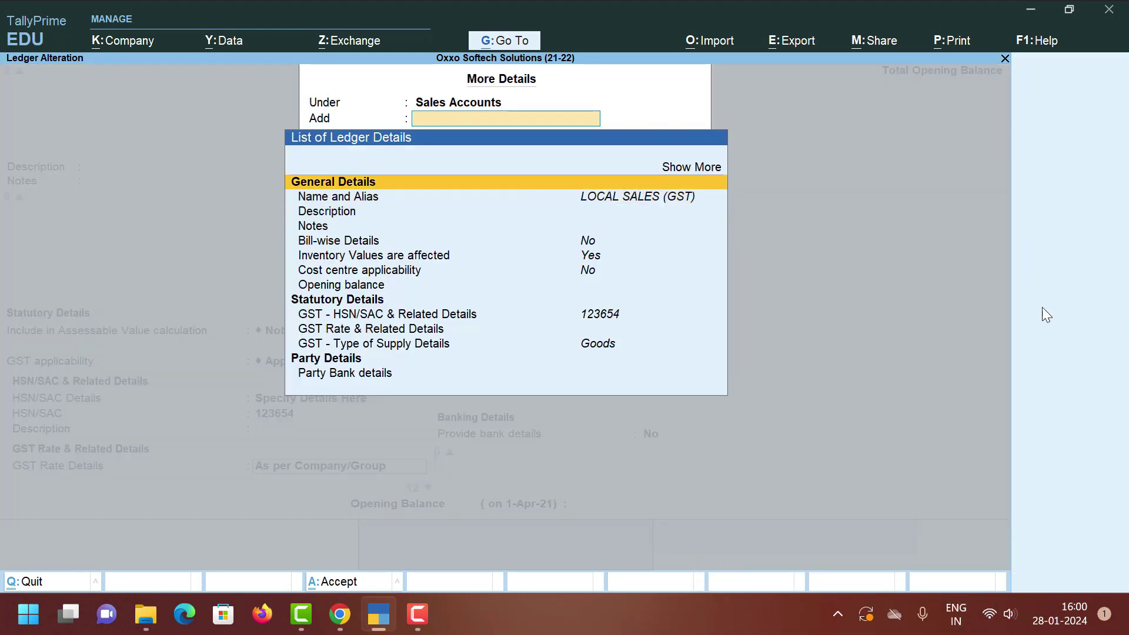
key(Up)
key(Return)
key(Down)
key(Down)
key(Down)
key(Down)
key(Down)
key(Down)
key(Down)
key(Down)
key(Down)
key(Down)
key(Down)
key(Down)
key(Down)
key(Down)
key(Down)
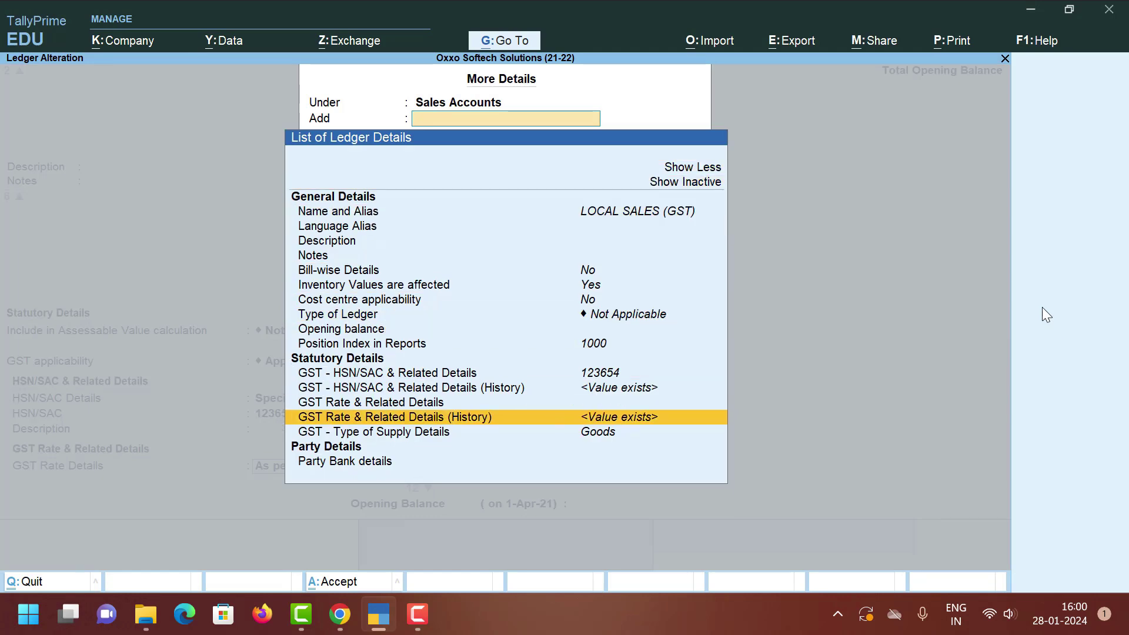
key(Return)
key(Escape)
Remove the 1-Apr-23 entry from the ledger's GST HSN/SAC & Related Details history and accept the history
key(Up)
key(Up)
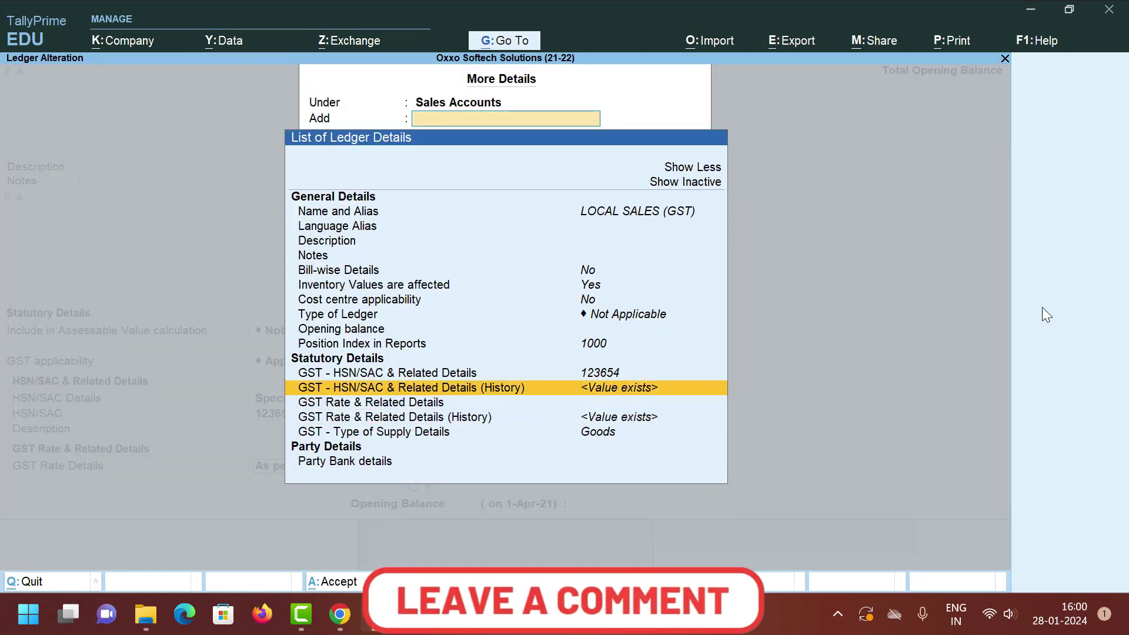
key(Return)
key(Down)
key(Return)
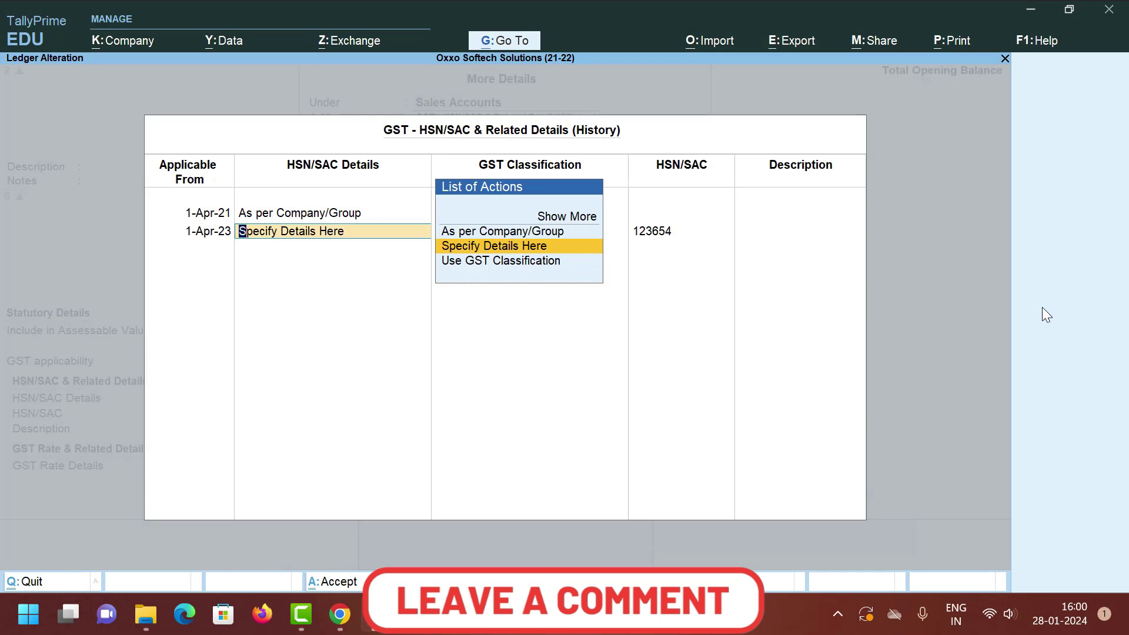
key(BackSpace)
key(space)
key(Return)
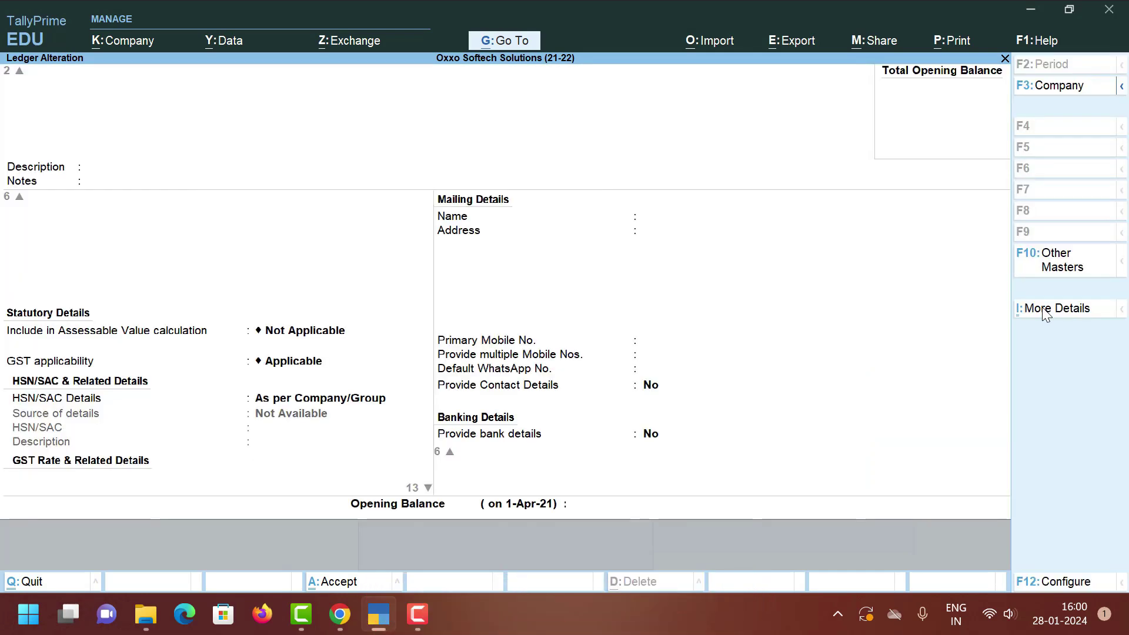
Set the ledger's HSN/SAC Details to Specify Details Here with HSN/SAC 1254, effective from the company's current date, 16-Nov-23
key(BackSpace)
key(Return)
key(Return)
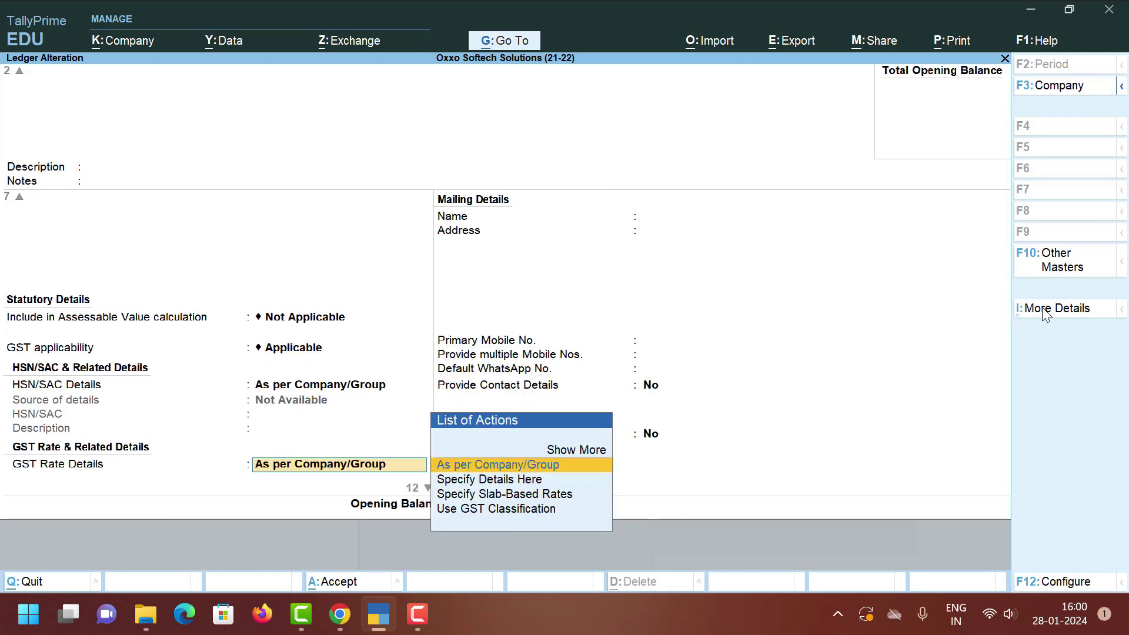
key(BackSpace)
key(Down)
key(Return)
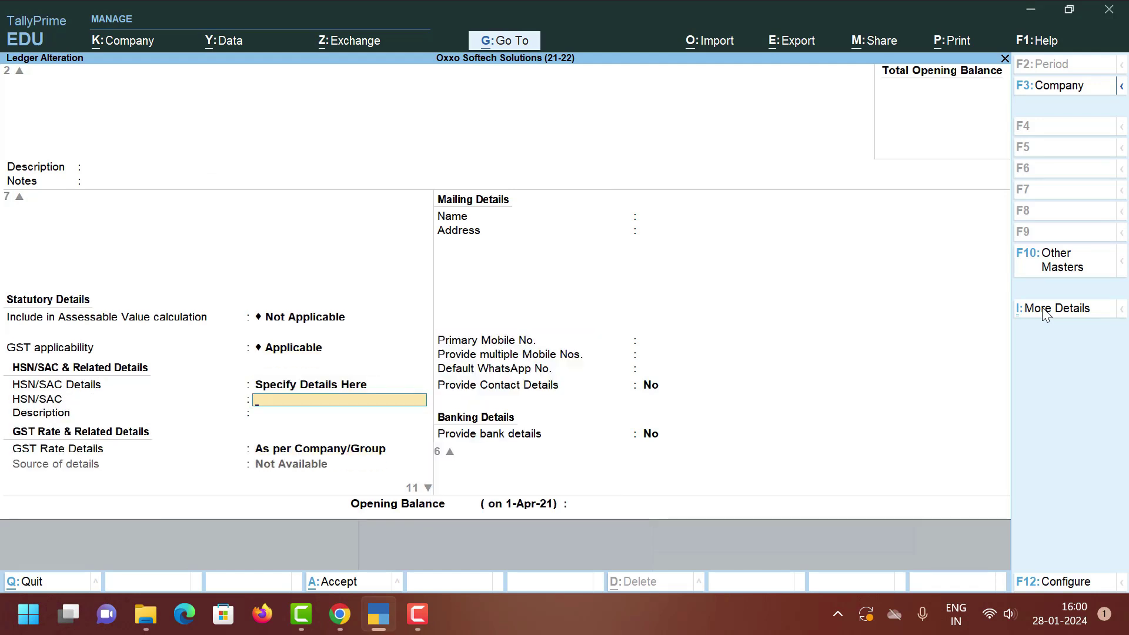
key(Return)
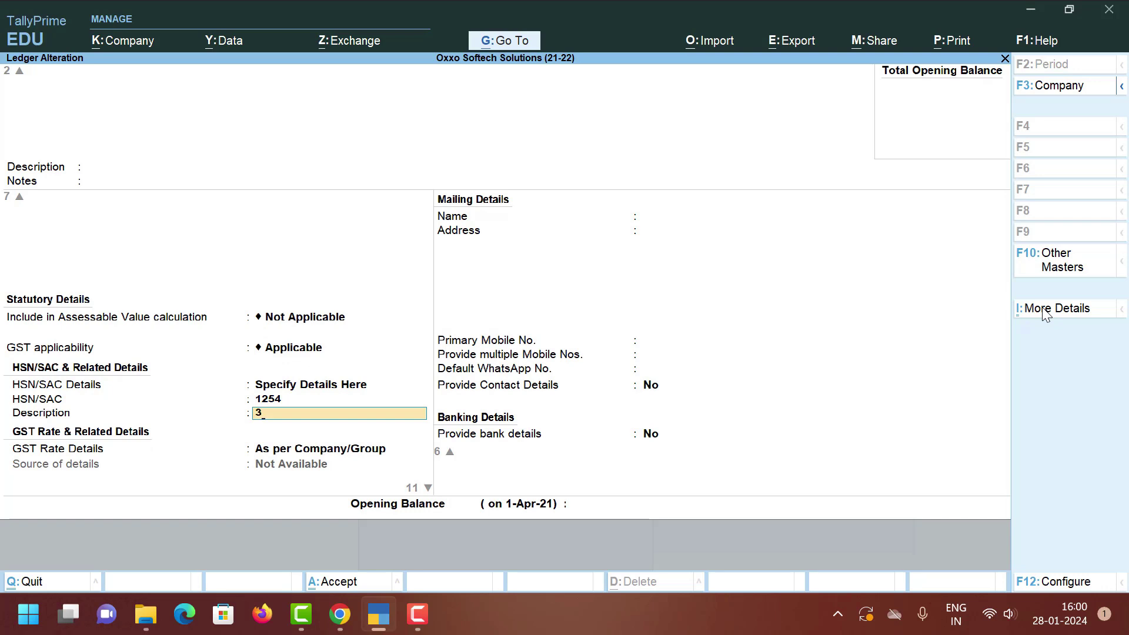
key(Return)
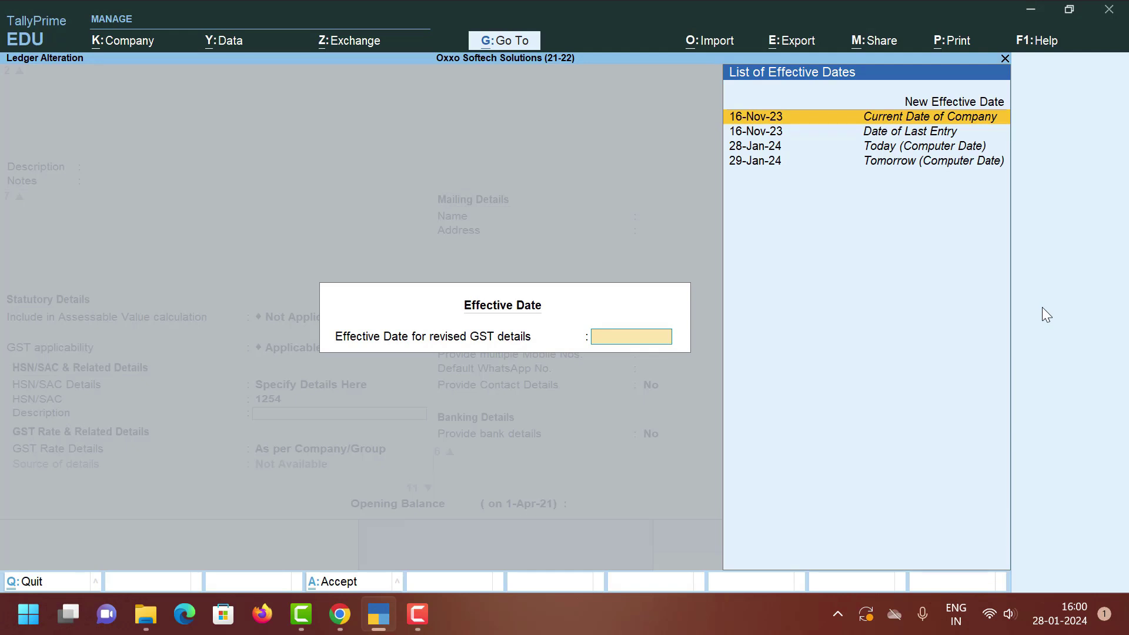
key(Return)
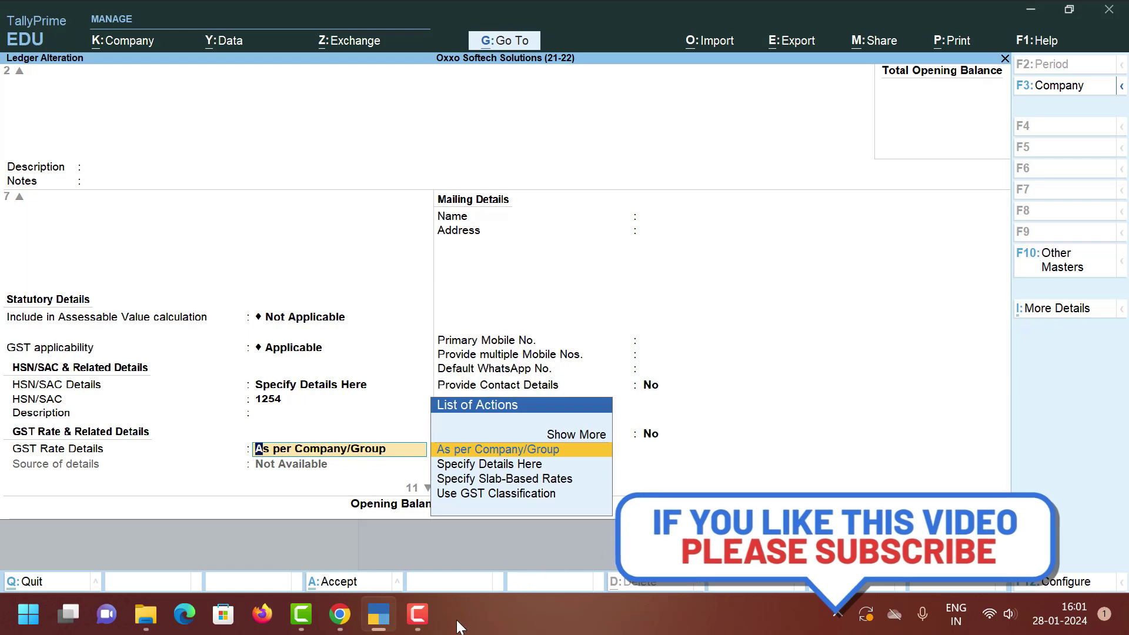
mouse_move(429, 623)
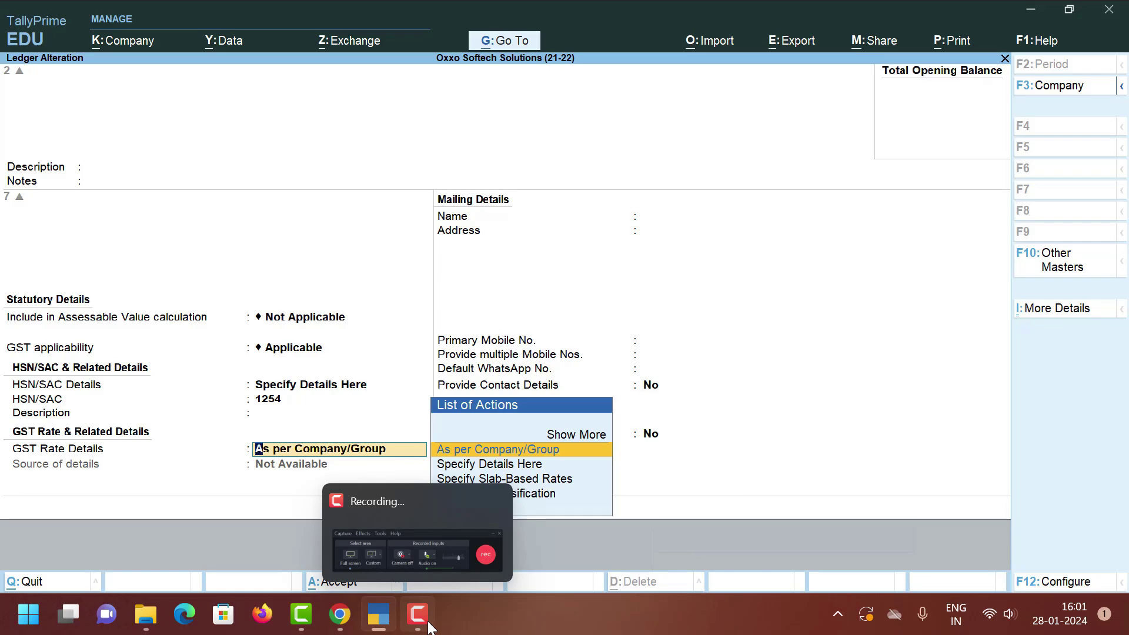